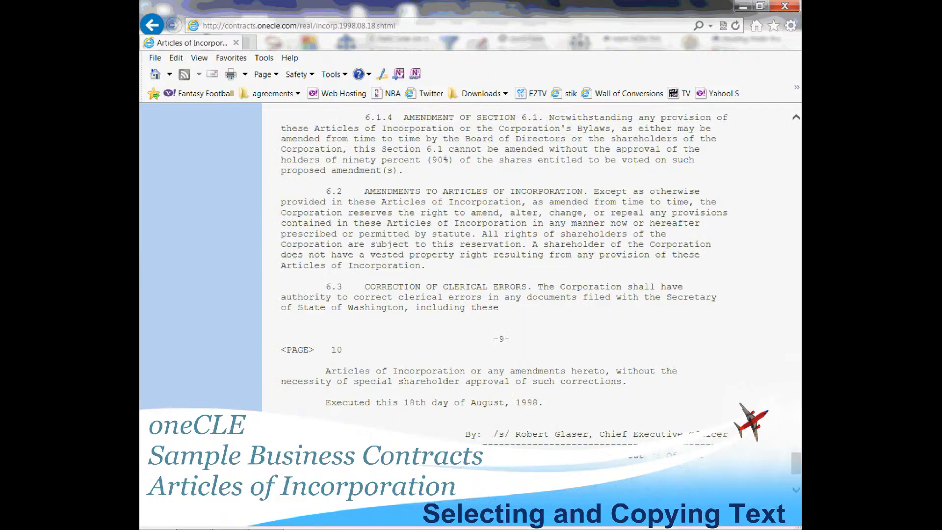
{"action": "scroll", "coordinate": [471, 294], "scroll_direction": "down", "scroll_amount": 4}
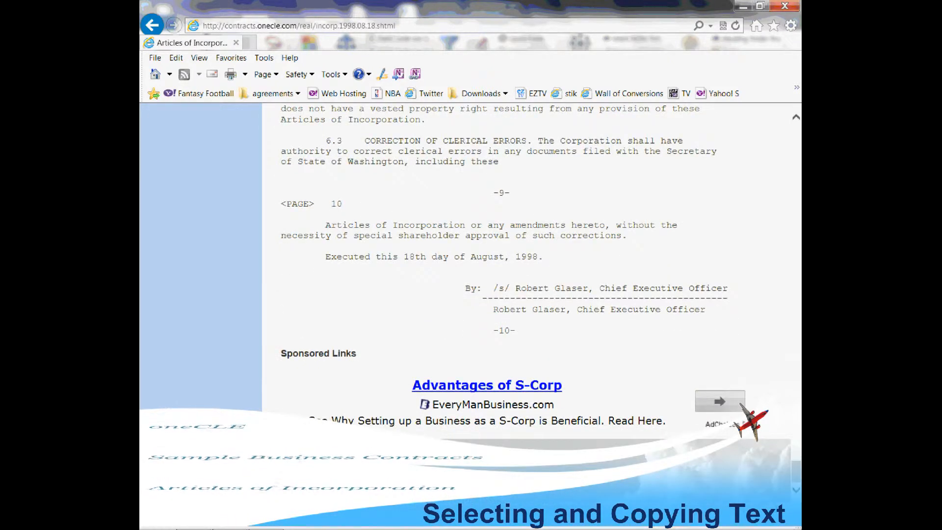
Copy the Articles of Incorporation text through its final page on the web page and paste it into the Word document.
{"action": "left_click_drag", "start_coordinate": [281, 108], "coordinate": [516, 334]}
{"action": "right_click", "coordinate": [474, 238]}
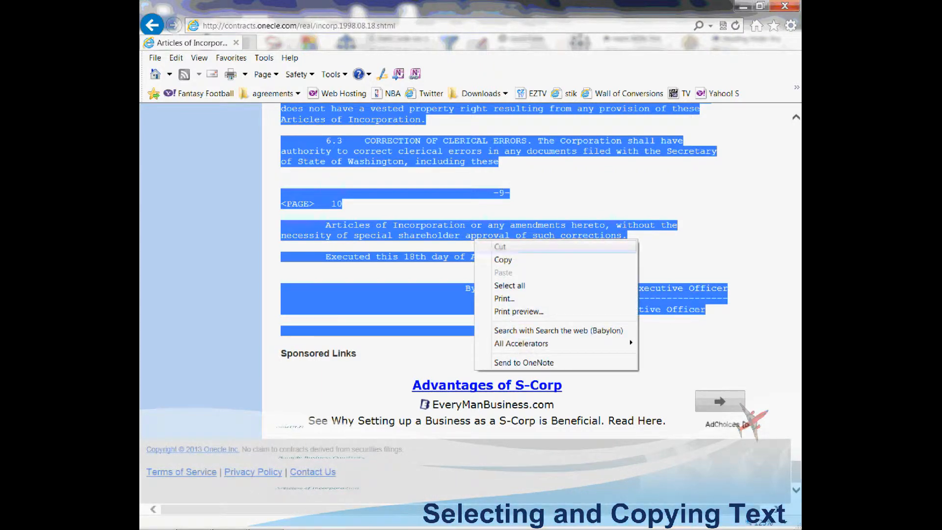
{"action": "left_click", "coordinate": [496, 259]}
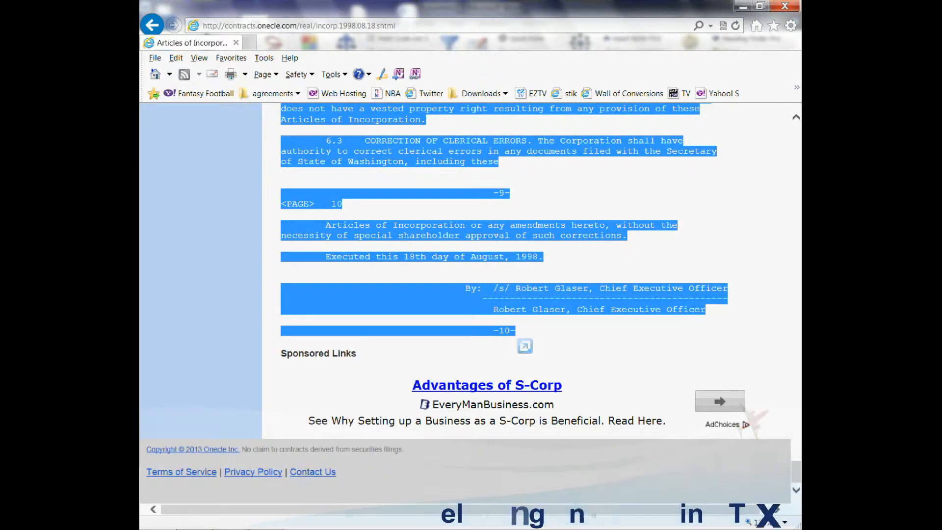
{"action": "key", "text": "alt+Tab"}
{"action": "key", "text": "ctrl+v"}
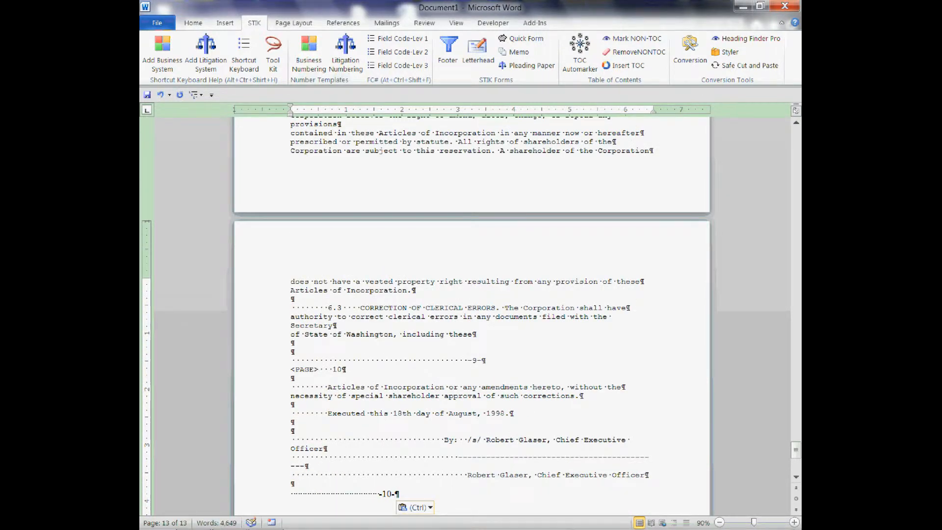
Run the Web Converter on the pasted text in the current document, combining broken lines into paragraphs and replacing extra paragraph marks.
{"action": "key", "text": "ctrl+Home"}
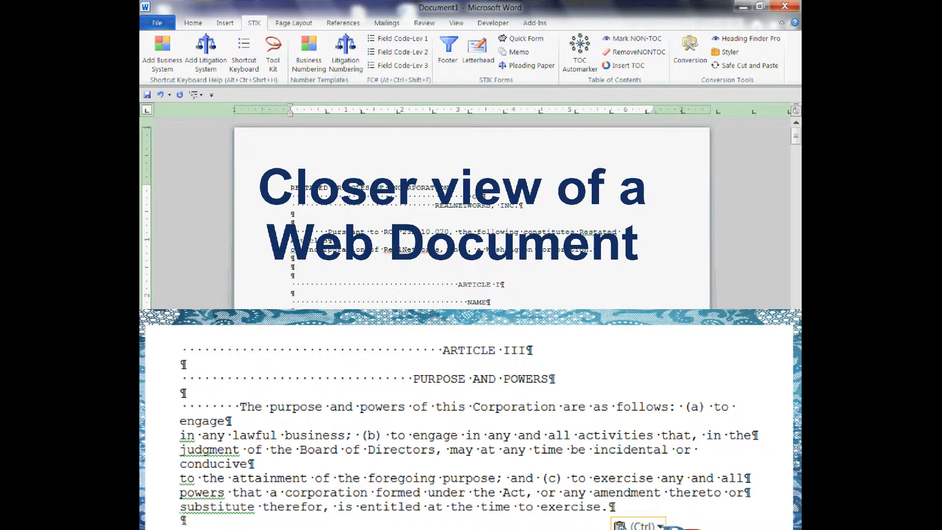
{"action": "left_click", "coordinate": [690, 53]}
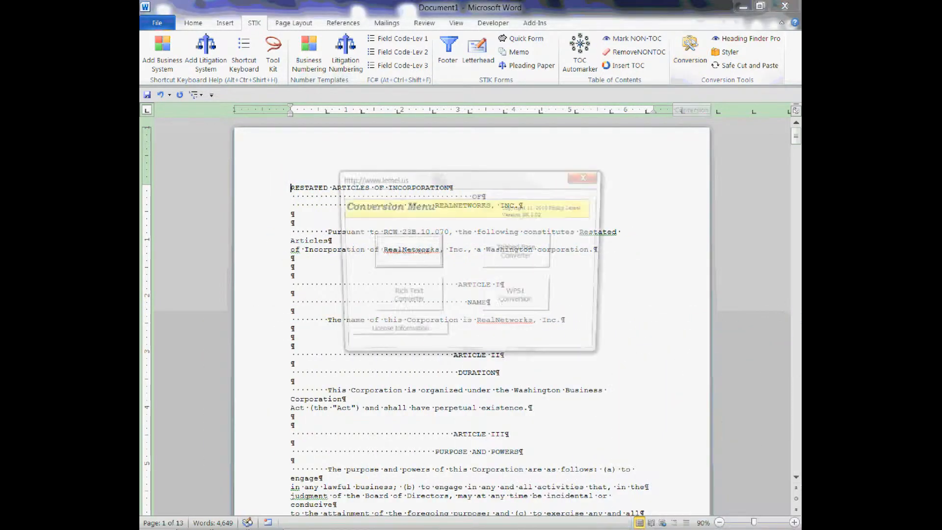
{"action": "left_click", "coordinate": [405, 252]}
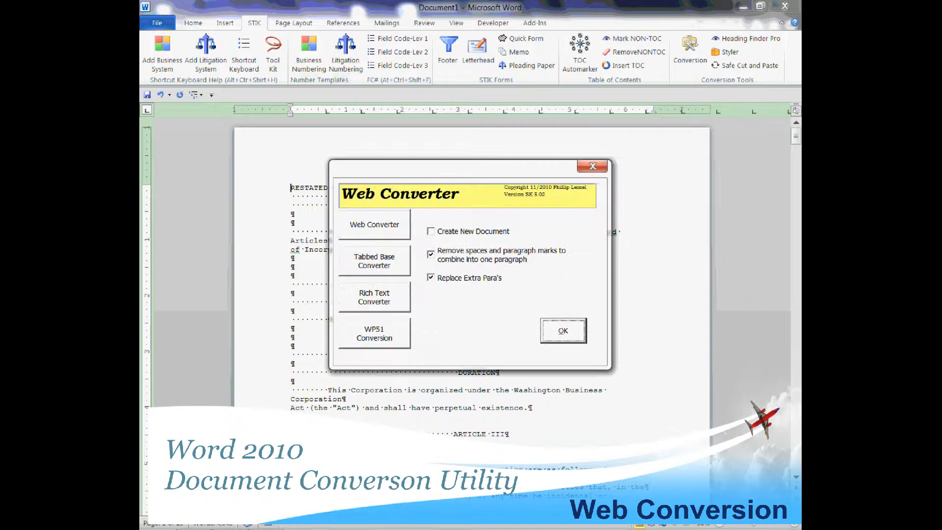
{"action": "key", "text": "Return"}
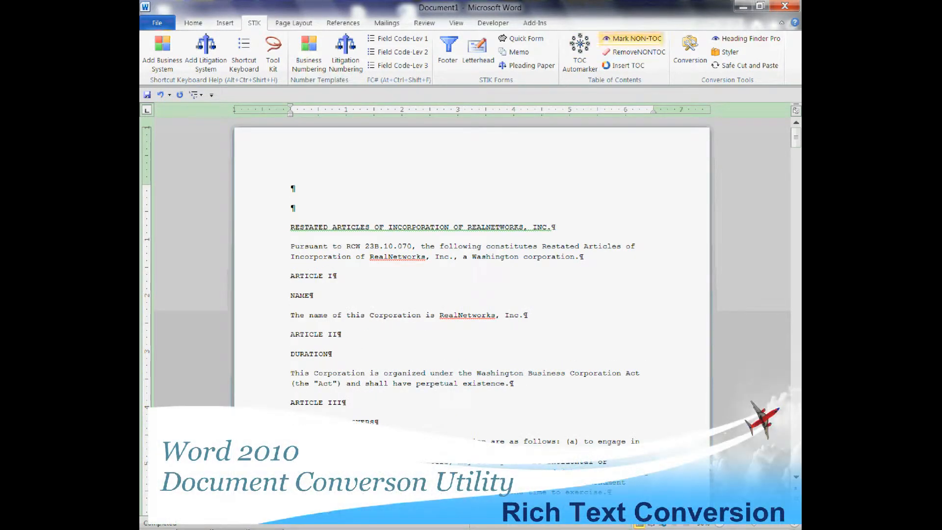
Run the Rich Text Converter on the current document with Create New Document turned off and the other options kept on.
{"action": "left_click", "coordinate": [690, 49]}
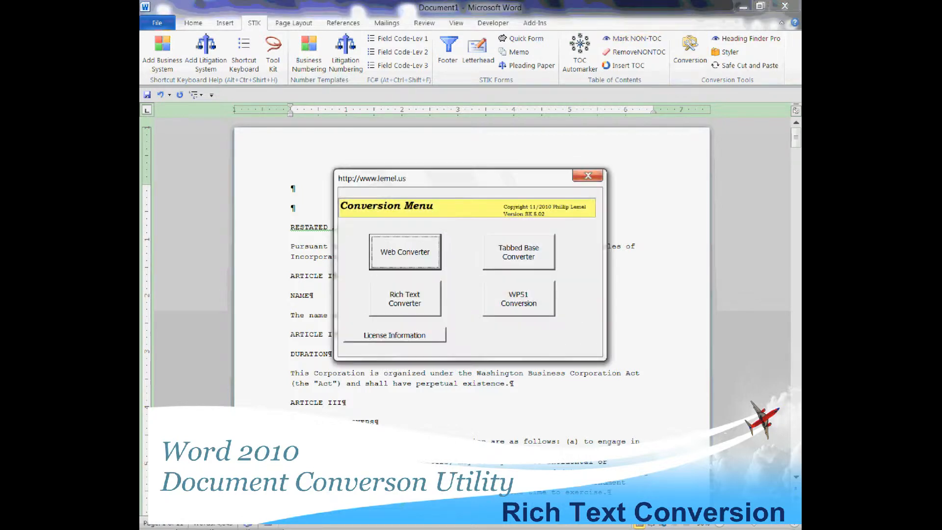
{"action": "left_click", "coordinate": [404, 299]}
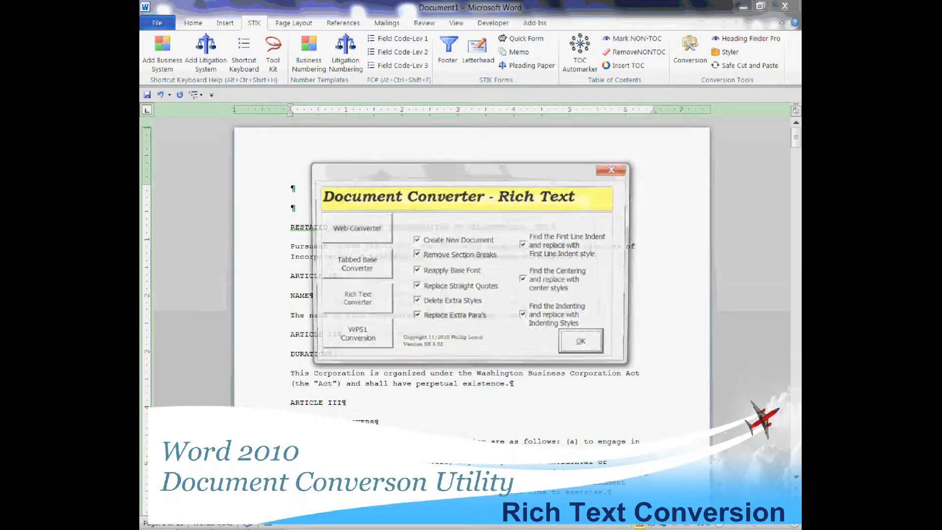
{"action": "left_click", "coordinate": [416, 240]}
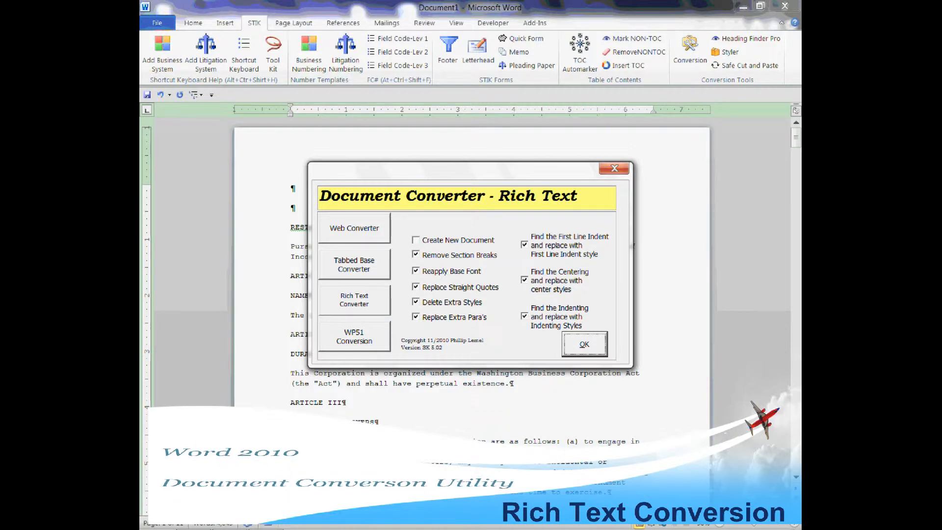
{"action": "left_click", "coordinate": [585, 344]}
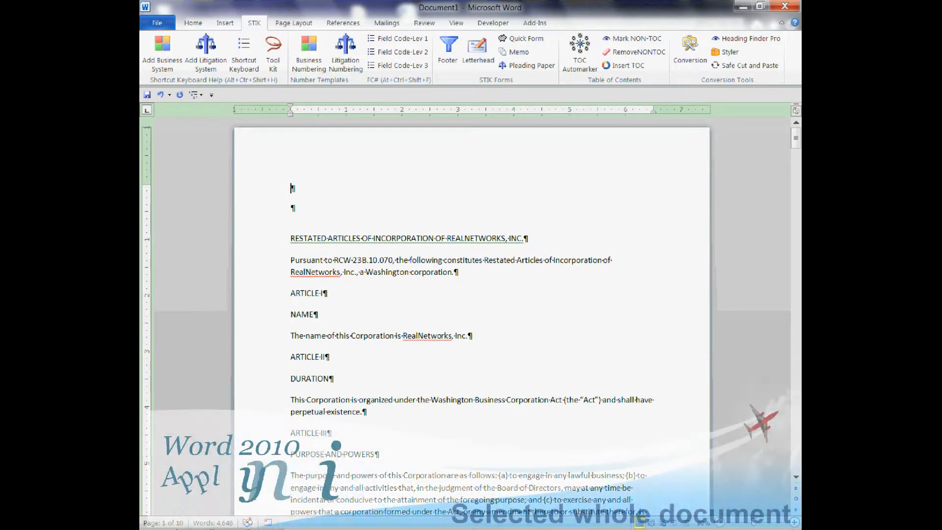
Apply the first-line-indented body text style to the whole document and return to its beginning.
{"action": "key", "text": "ctrl+a"}
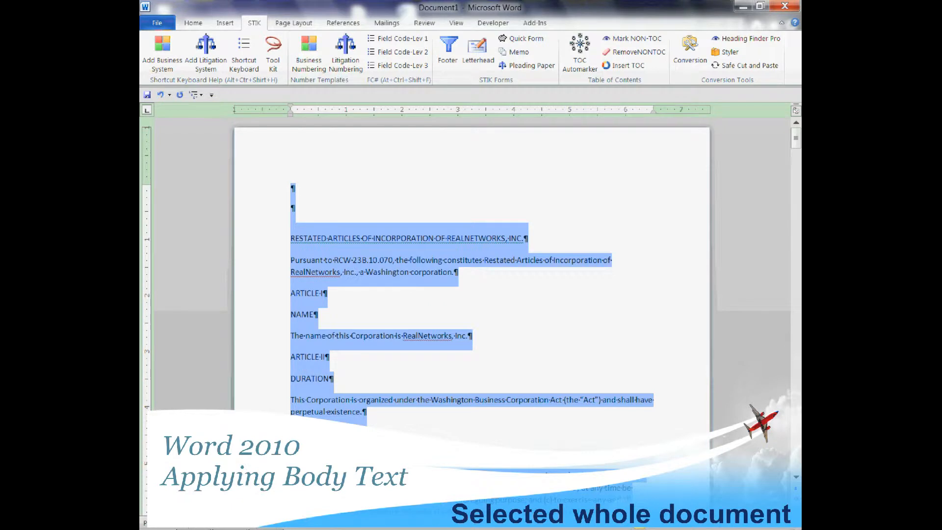
{"action": "key", "text": "ctrl+alt+shift+b"}
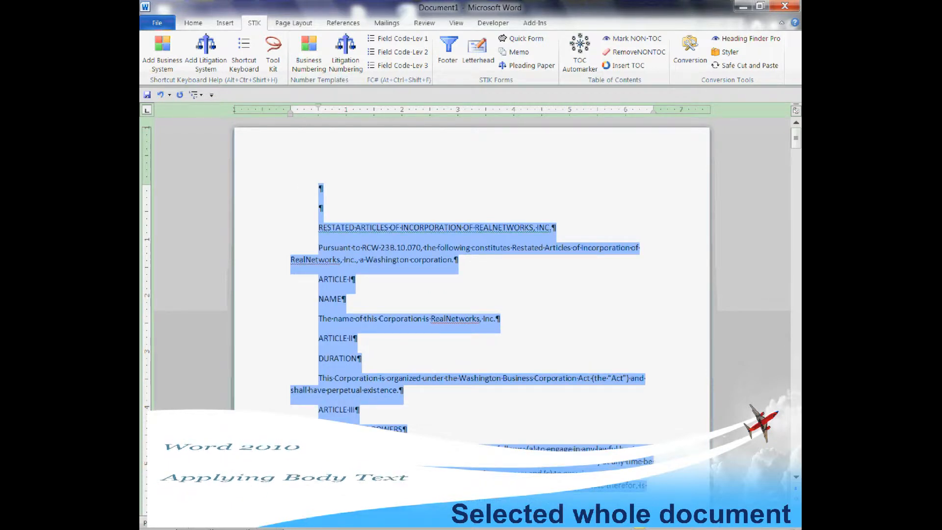
{"action": "key", "text": "ctrl+Home"}
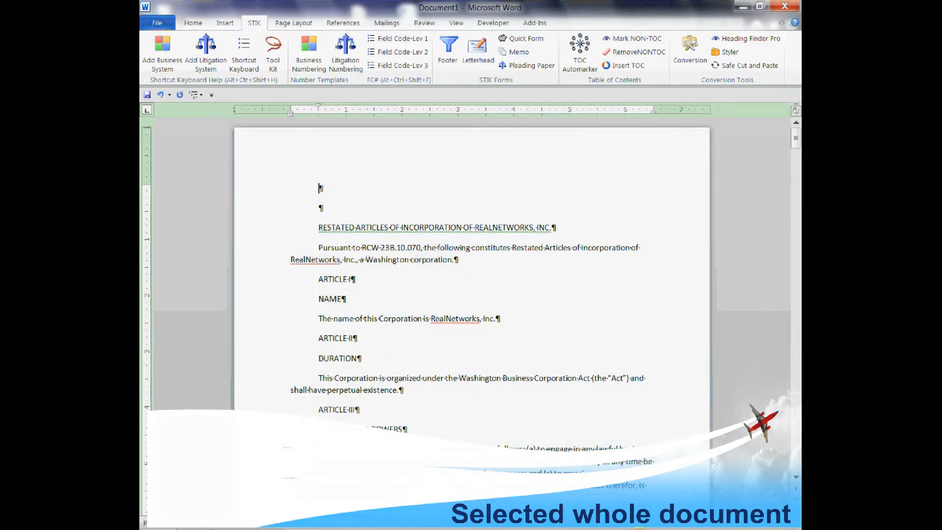
Add the article numbering template "Master Article I 1.1 1.1.1 (a) (i)" to the document.
{"action": "left_click", "coordinate": [346, 51]}
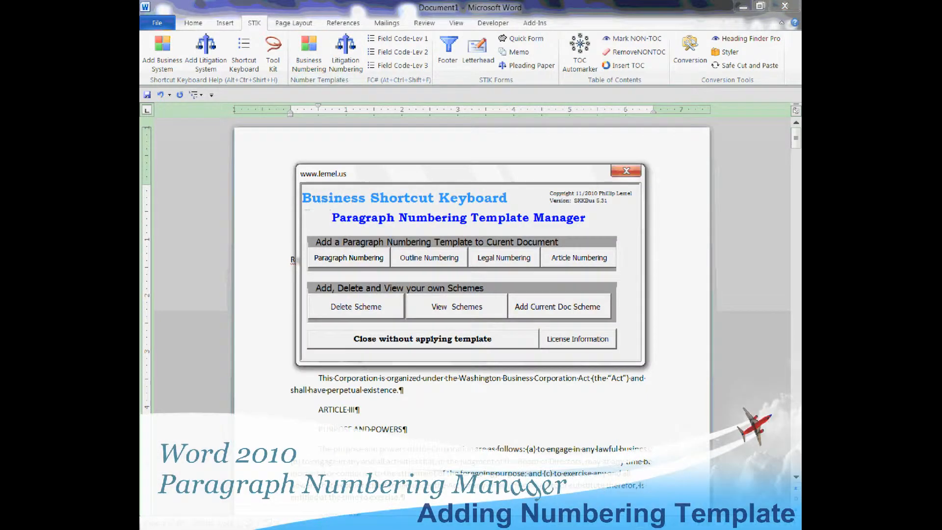
{"action": "left_click", "coordinate": [578, 258]}
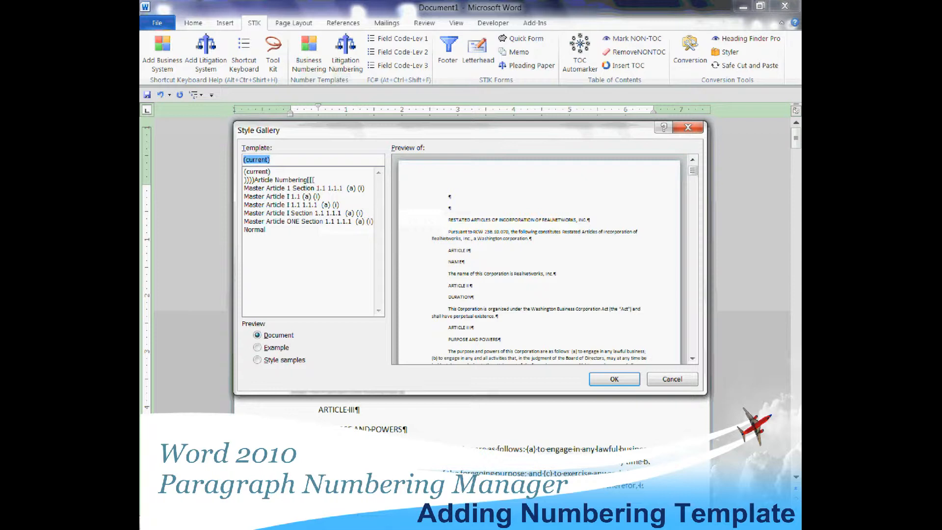
{"action": "left_click", "coordinate": [292, 205]}
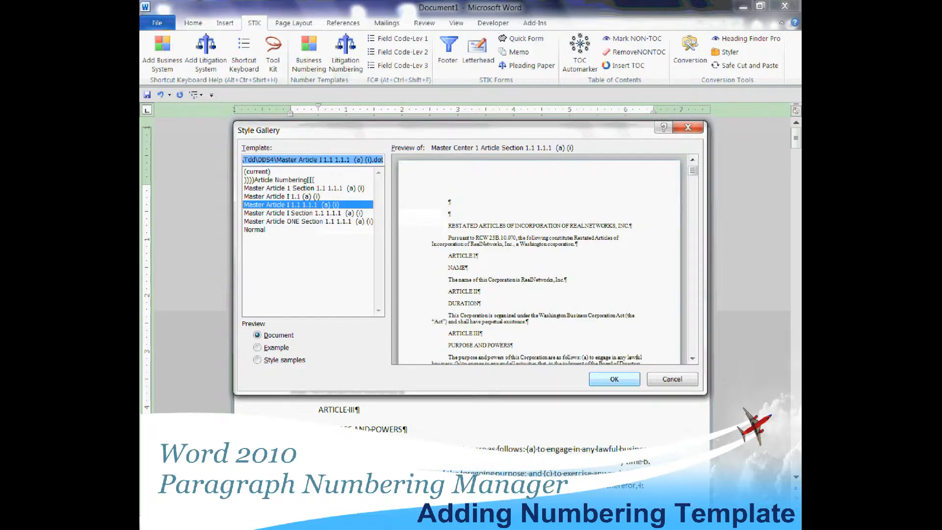
{"action": "left_click", "coordinate": [614, 378]}
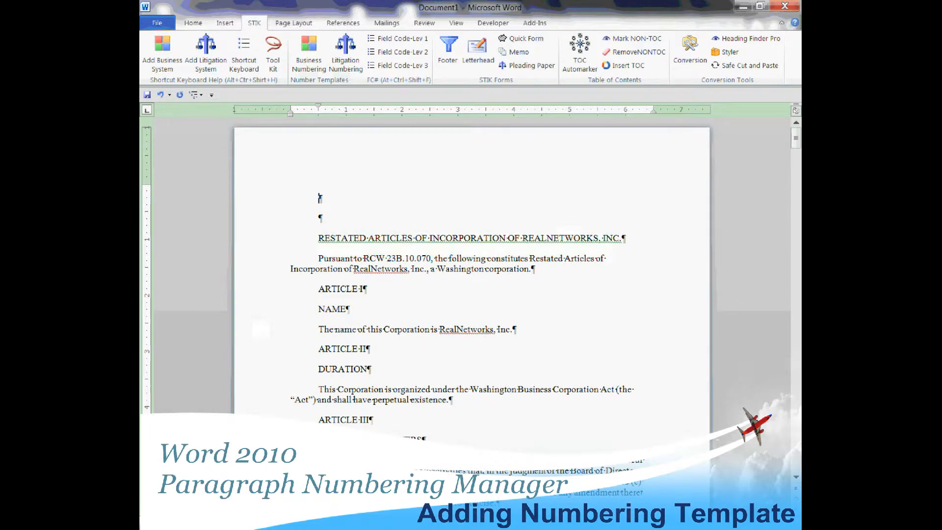
Run Heading Finder Pro with Heading 1 set to Remove Article/Combine 2nd Line, Heading 3 to 1.1.1 and Heading 4 to (a).
{"action": "left_click", "coordinate": [745, 38]}
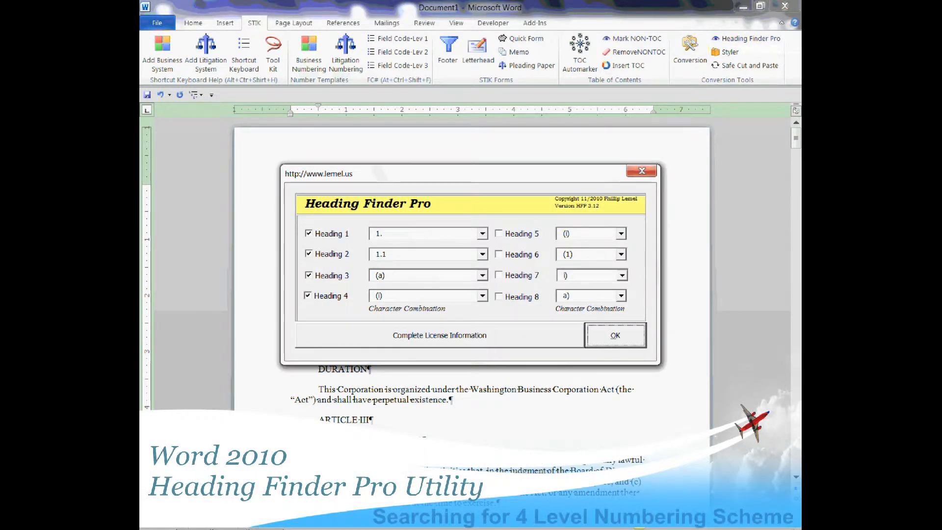
{"action": "left_click", "coordinate": [482, 233]}
{"action": "key", "text": "Down"}
{"action": "key", "text": "Return"}
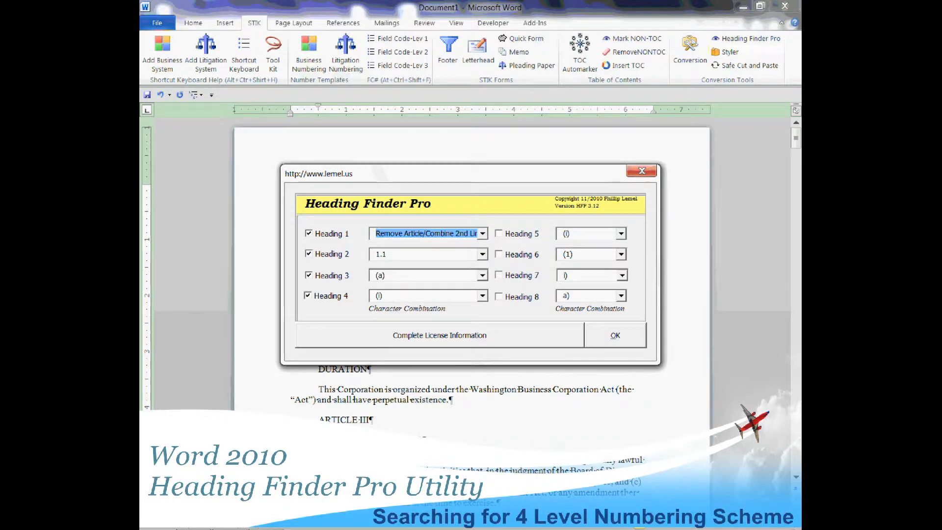
{"action": "left_click", "coordinate": [482, 275]}
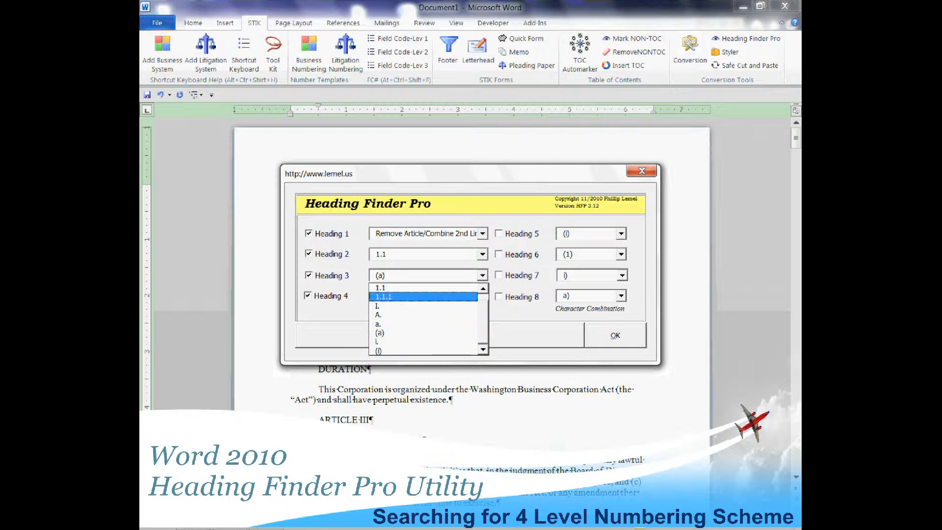
{"action": "key", "text": "Return"}
{"action": "left_click", "coordinate": [482, 295]}
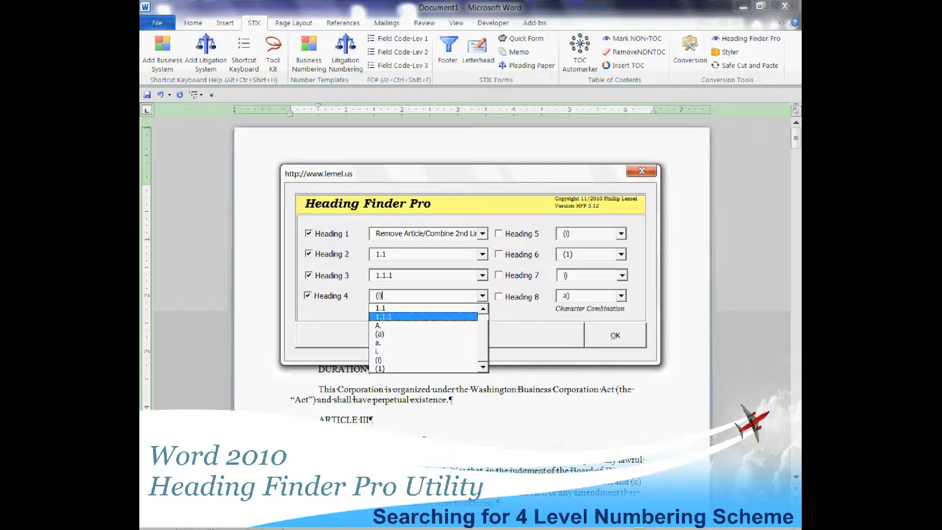
{"action": "left_click", "coordinate": [423, 334]}
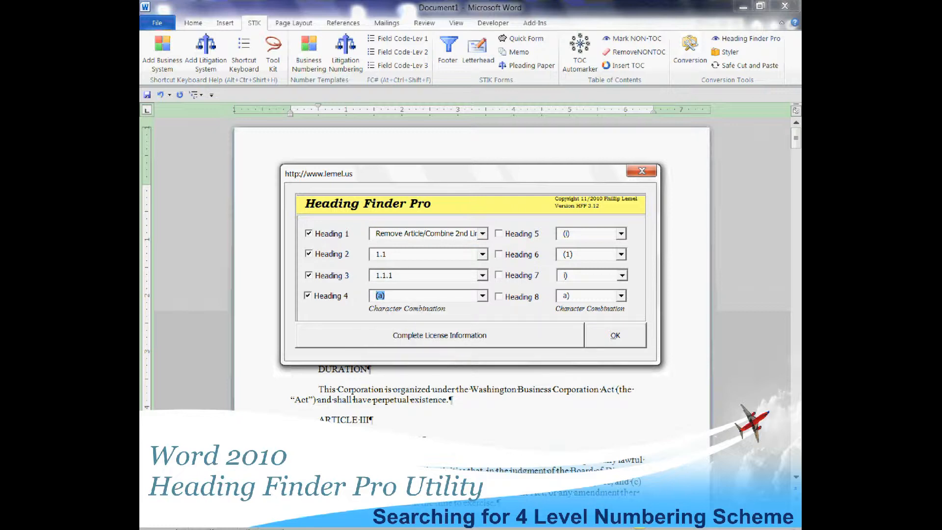
{"action": "key", "text": "Tab"}
{"action": "key", "text": "alt+o"}
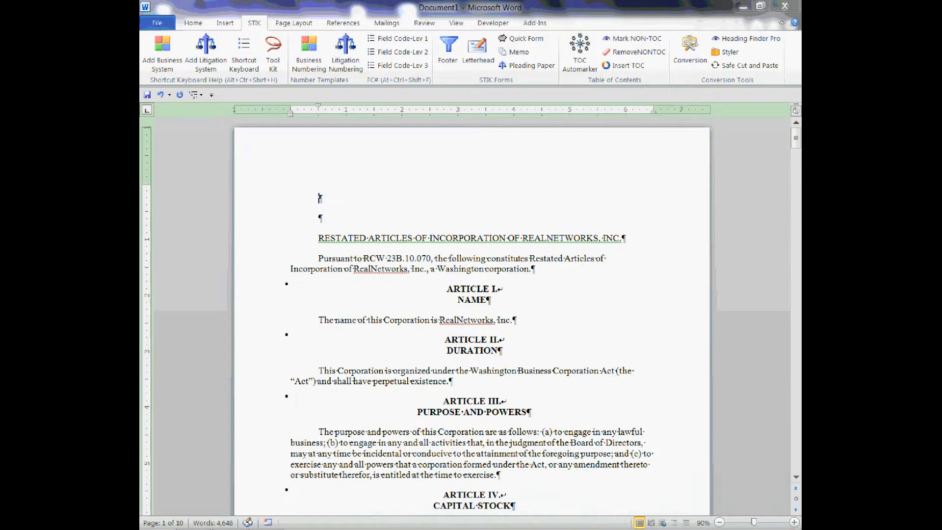
Delete one empty paragraph above the document title and apply the centered, bold, underlined title style to the title.
{"action": "key", "text": "Delete"}
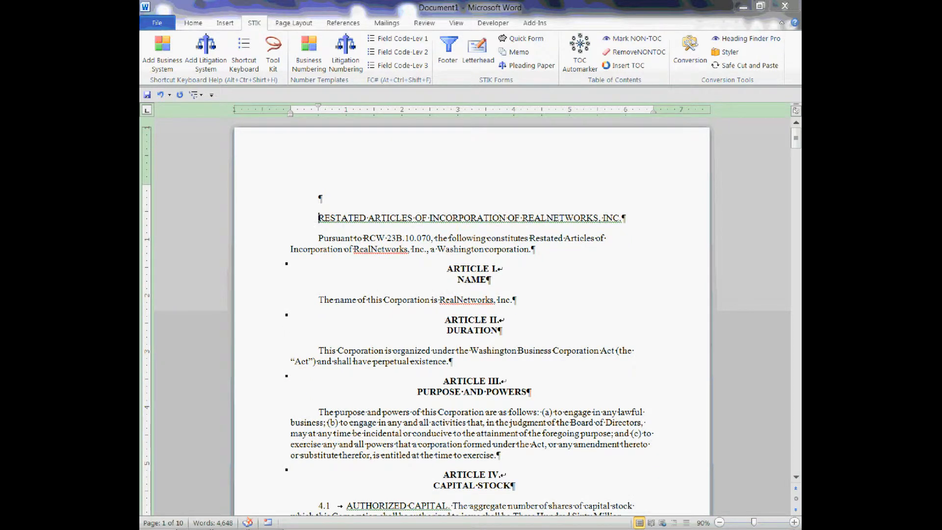
{"action": "key", "text": "alt+t"}
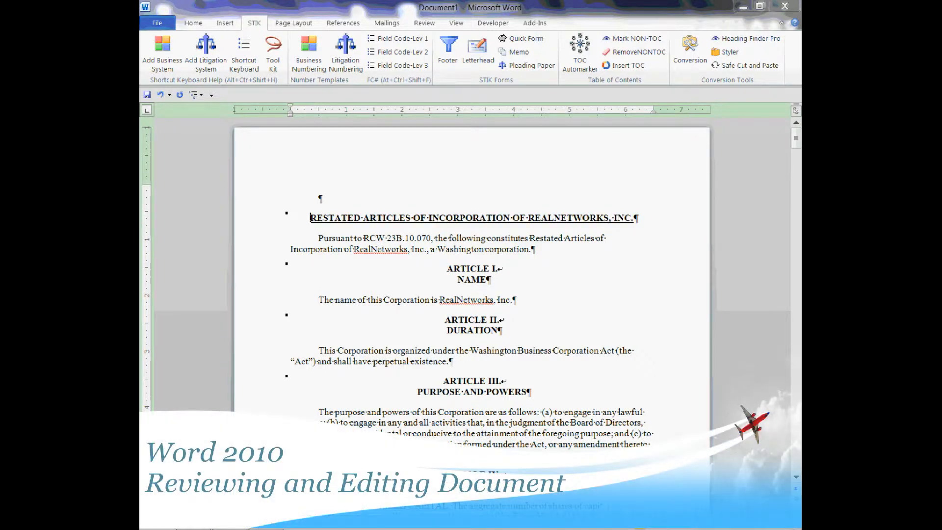
Split the title into three lines with line breaks after "RESTATED" and after "INCORPORATION".
{"action": "key", "text": "ctrl+Right"}
{"action": "key", "text": "shift+Return"}
{"action": "key", "text": "ctrl+Right"}
{"action": "key", "text": "ctrl+Right"}
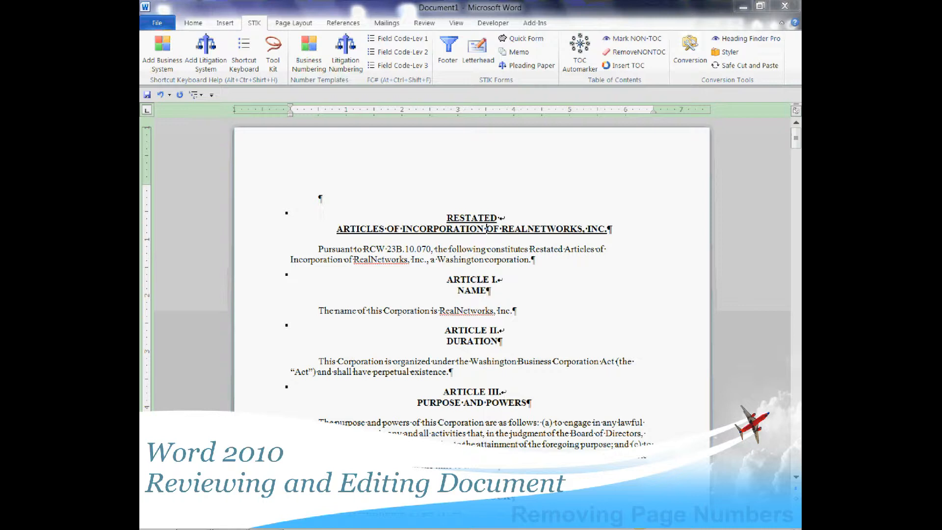
{"action": "key", "text": "shift+Return"}
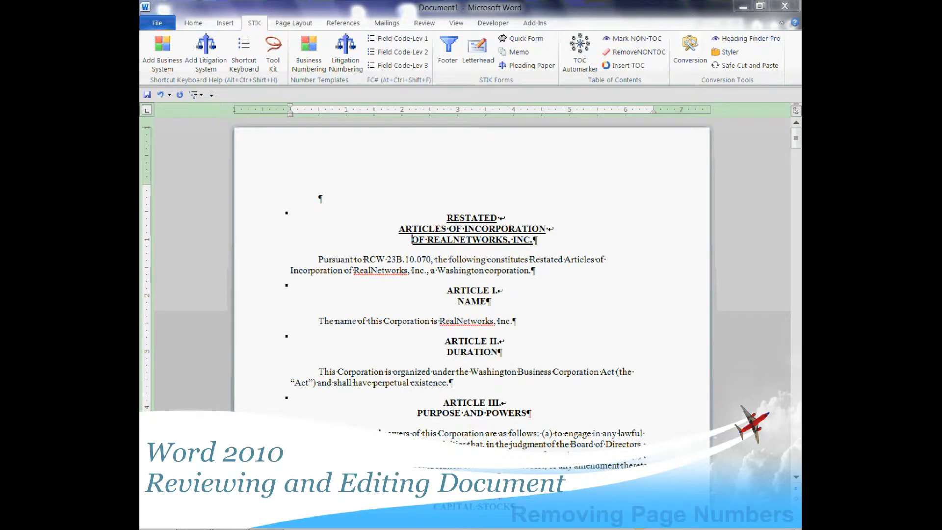
Delete the leftover page number line "-1- <PAGE> 2" between sections 4.1 and 4.2.
{"action": "key", "text": "Down"}
{"action": "key", "text": "Page_Down"}
{"action": "key", "text": "Up"}
{"action": "key", "text": "Up"}
{"action": "key", "text": "Up"}
{"action": "key", "text": "Up"}
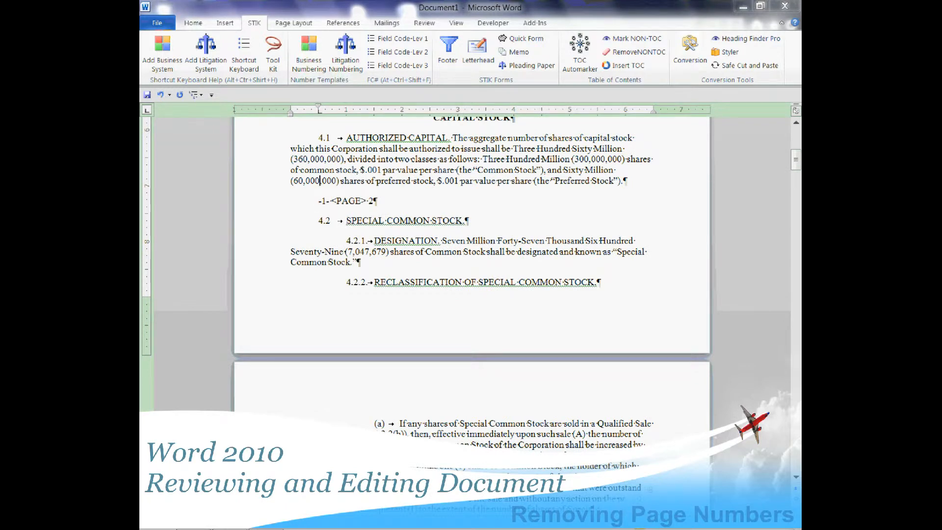
{"action": "key", "text": "shift+Down"}
{"action": "key", "text": "Delete"}
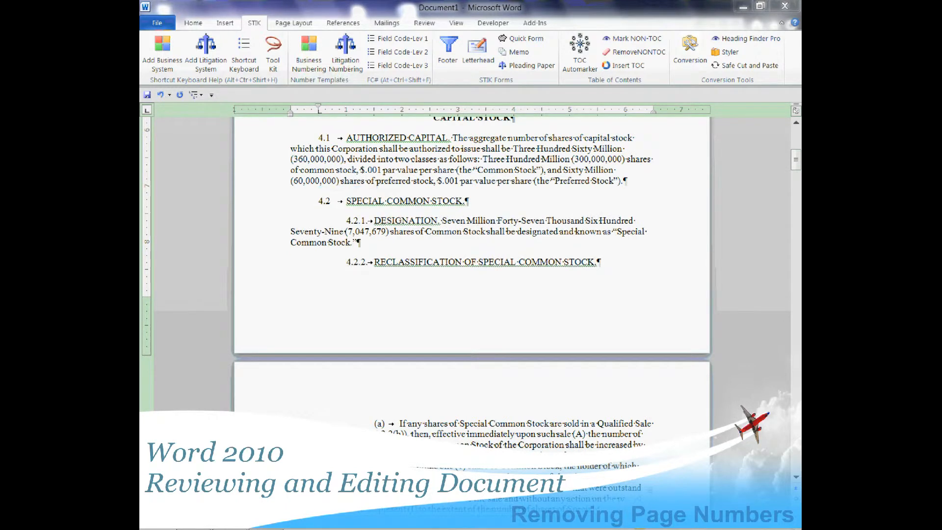
Delete the leftover "-2- <PAGE> 3" line in section 4.3.1 and join the two halves of the interrupted paragraph.
{"action": "key", "text": "Page_Down"}
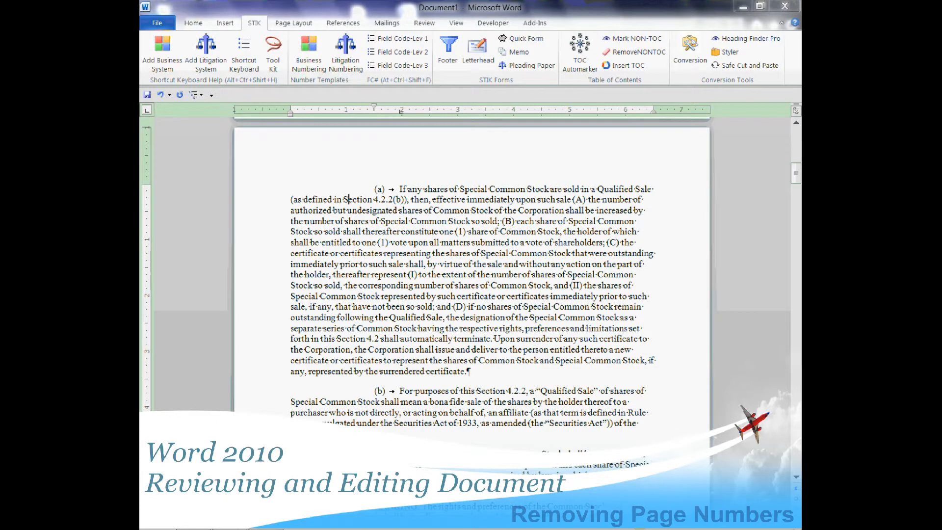
{"action": "key", "text": "Page_Down"}
{"action": "key", "text": "Down"}
{"action": "key", "text": "Down"}
{"action": "key", "text": "Down"}
{"action": "key", "text": "Down"}
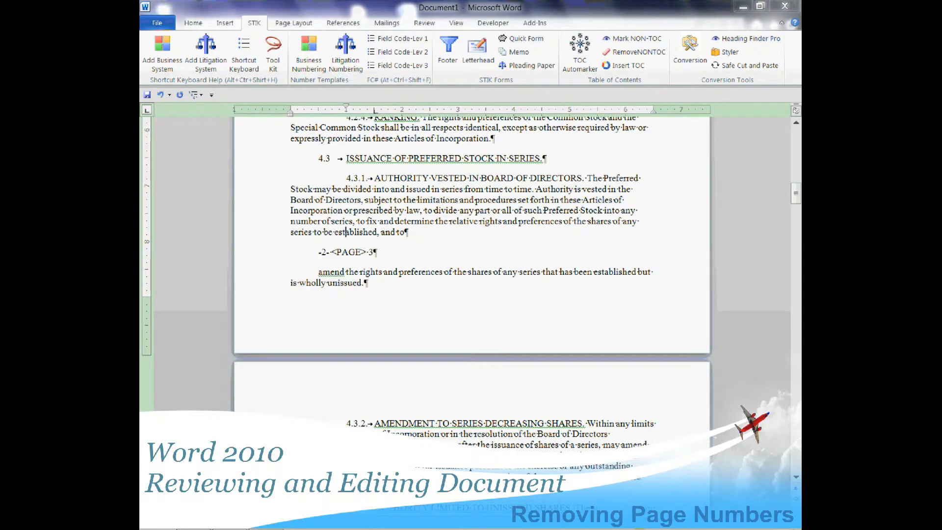
{"action": "key", "text": "Home"}
{"action": "key", "text": "shift+Down"}
{"action": "key", "text": "Delete"}
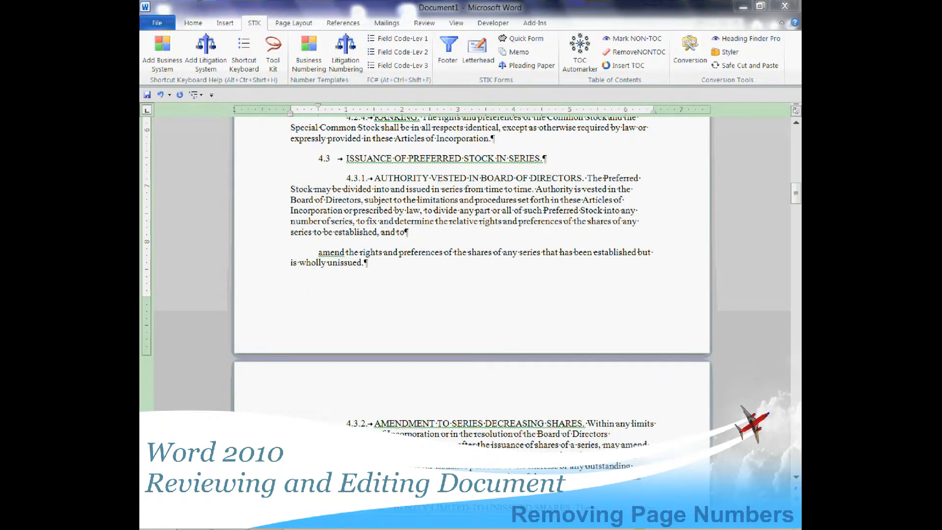
{"action": "key", "text": "BackSpace"}
{"action": "key", "text": "BackSpace"}
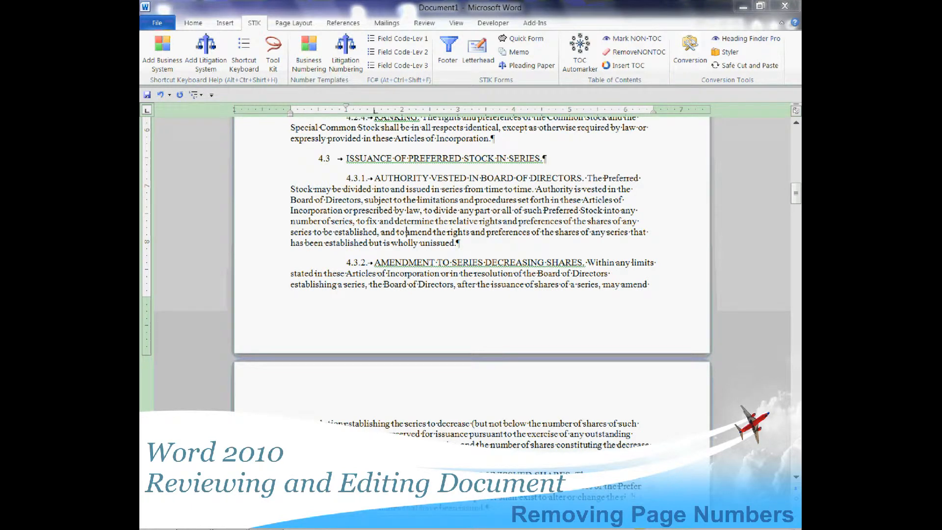
Delete the leftover page number line "-3- <PAGE> 4" between sections 4.8.1 and 4.8.2.
{"action": "key", "text": "Page_Down"}
{"action": "key", "text": "Page_Down"}
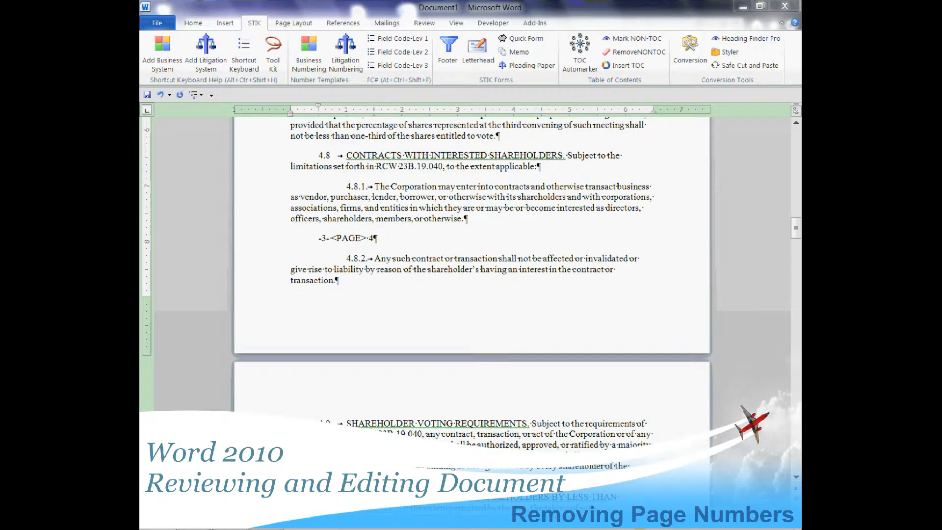
{"action": "key", "text": "Home"}
{"action": "key", "text": "shift+Down"}
{"action": "key", "text": "Delete"}
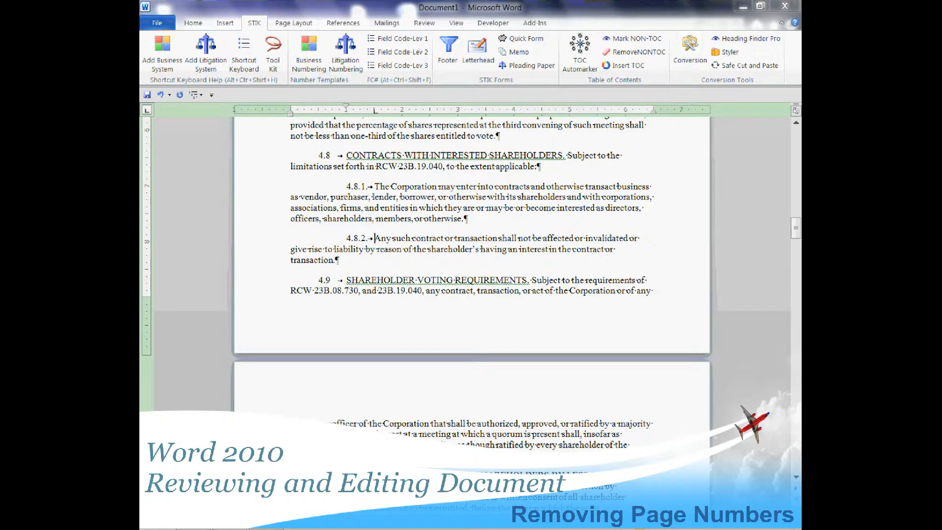
Delete the leftover page number line in section 4.12 and join the halves of the paragraph split between "usual and" and "regular course".
{"action": "key", "text": "Page_Down"}
{"action": "key", "text": "Page_Down"}
{"action": "key", "text": "Down"}
{"action": "key", "text": "shift+Down"}
{"action": "key", "text": "Delete"}
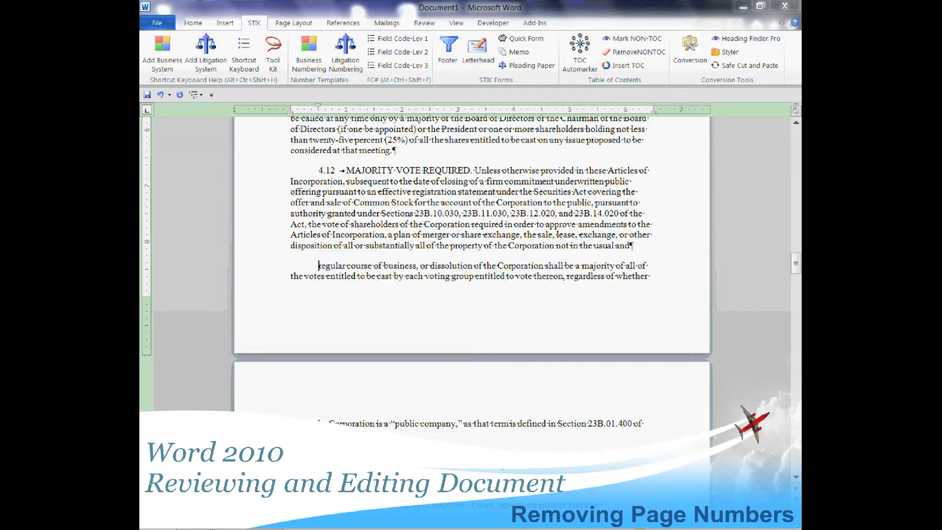
{"action": "key", "text": "BackSpace"}
{"action": "key", "text": "BackSpace"}
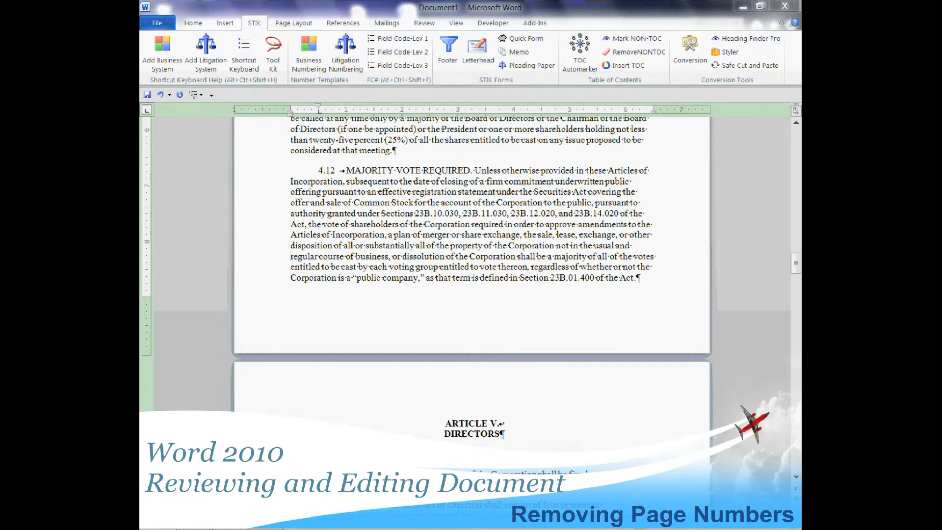
Delete the leftover "-5- <PAGE> 6" line above section 5.2 REMOVAL.
{"action": "key", "text": "Page_Down"}
{"action": "key", "text": "Page_Down"}
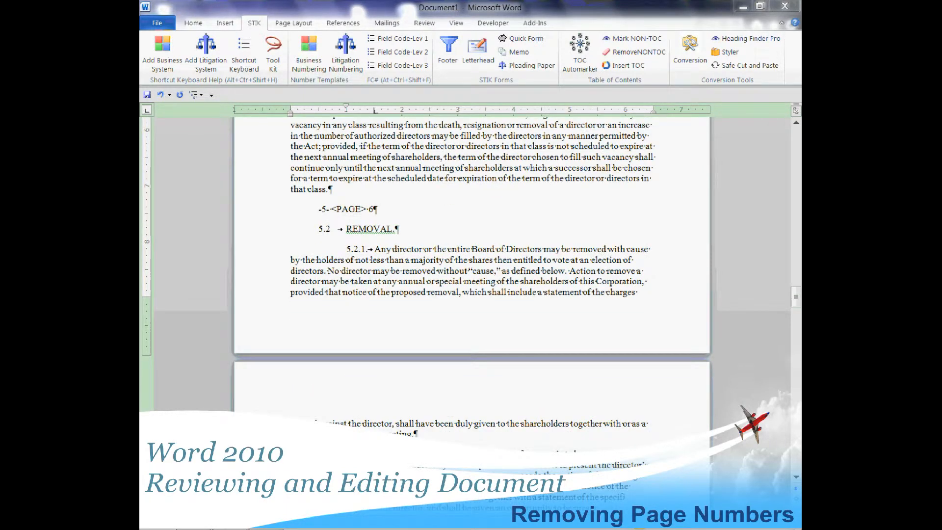
{"action": "key", "text": "Up"}
{"action": "key", "text": "Up"}
{"action": "key", "text": "Down"}
{"action": "key", "text": "shift+Down"}
{"action": "key", "text": "Delete"}
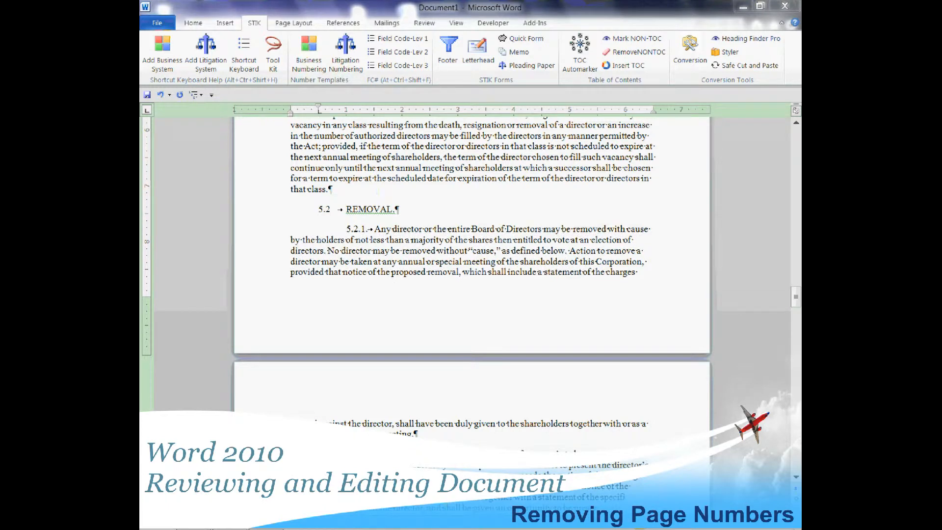
Delete the leftover "-6- <PAGE> 7" line between sections 5.5.1 and 5.5.2.
{"action": "key", "text": "Page_Down"}
{"action": "key", "text": "Page_Down"}
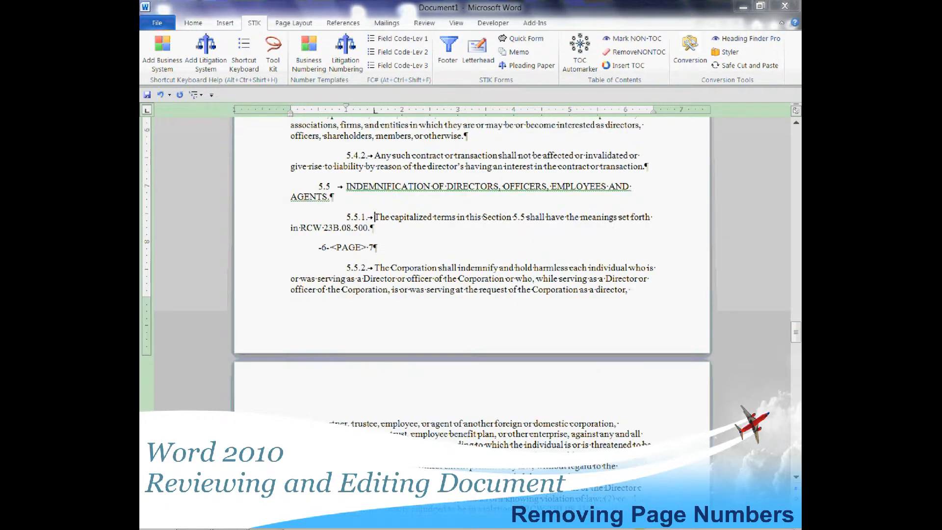
{"action": "key", "text": "Down"}
{"action": "key", "text": "Home"}
{"action": "key", "text": "shift+Down"}
{"action": "key", "text": "Delete"}
Delete the leftover "-7- <PAGE> 8" line in section 5.6 and join the two halves of the interrupted paragraph.
{"action": "key", "text": "Page_Down"}
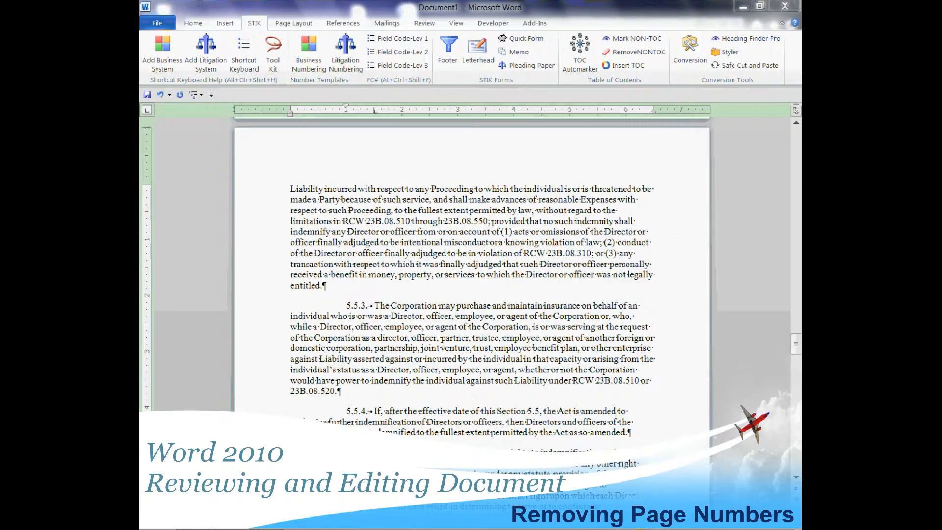
{"action": "key", "text": "Page_Down"}
{"action": "key", "text": "Down"}
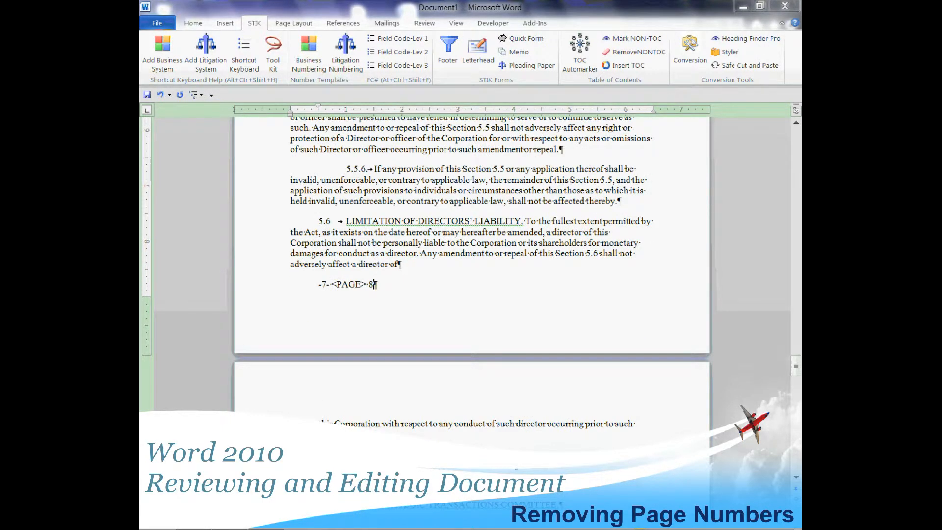
{"action": "key", "text": "shift+Home"}
{"action": "key", "text": "Delete"}
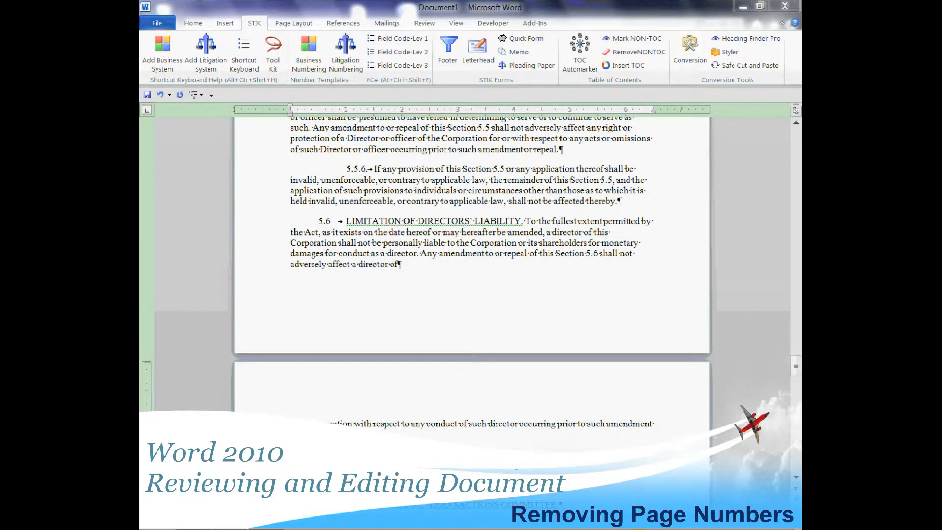
{"action": "key", "text": "Delete"}
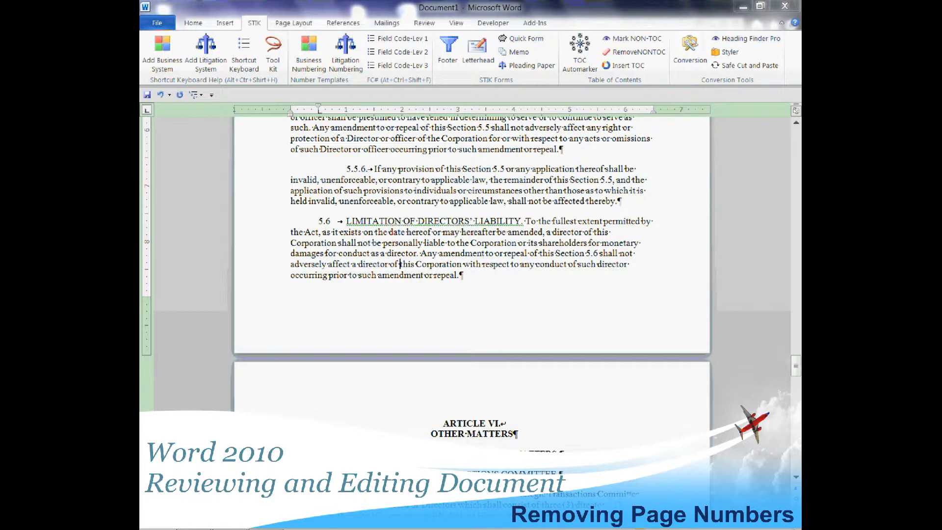
Delete the leftover "-8- <PAGE> 9" line between paragraphs (e) QUORUM and (f) VACANCIES.
{"action": "key", "text": "Page_Down"}
Delete the leftover "-9- <PAGE> 10" line in section 6.3 and join the interrupted paragraph with a space between "these" and "Articles".
{"action": "key", "text": "Page_Down"}
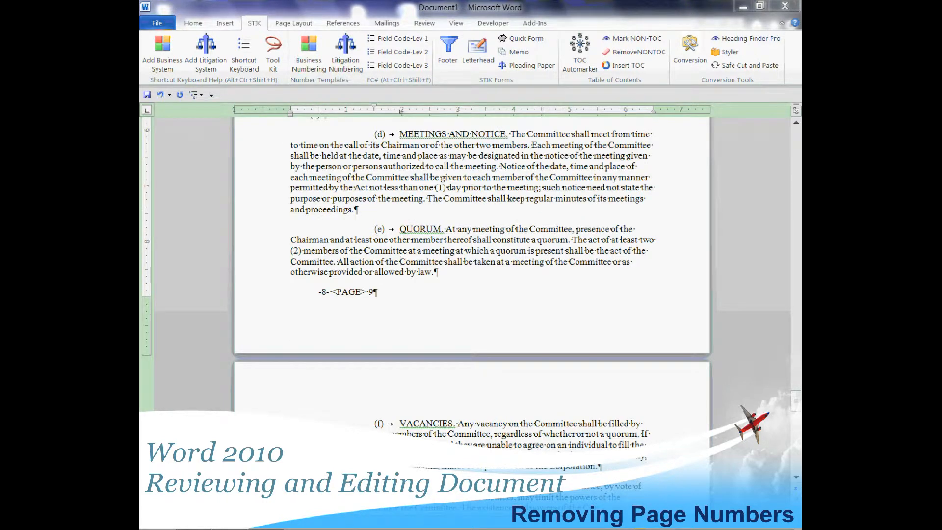
{"action": "key", "text": "Down"}
{"action": "key", "text": "Up"}
{"action": "key", "text": "Home"}
{"action": "key", "text": "shift+End"}
{"action": "key", "text": "Delete"}
{"action": "key", "text": "Page_Down"}
{"action": "key", "text": "Page_Down"}
{"action": "key", "text": "Page_Down"}
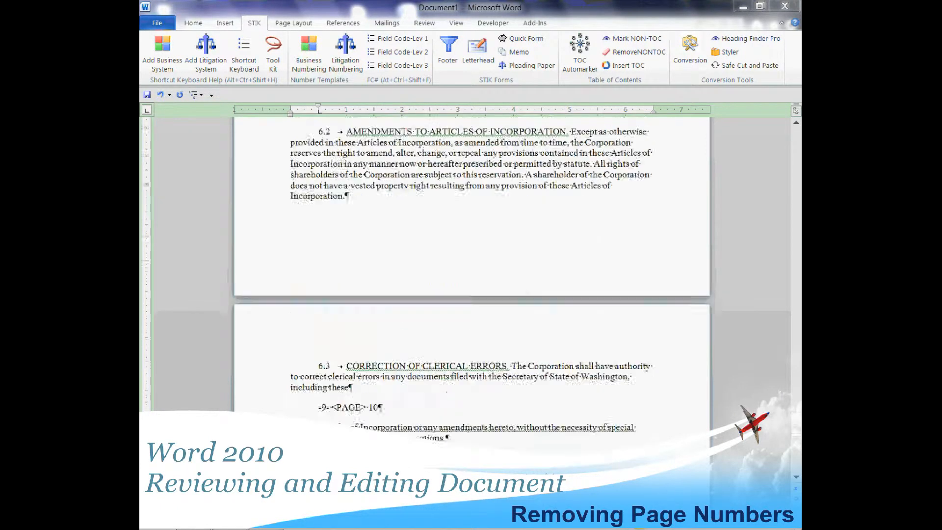
{"action": "key", "text": "Up"}
{"action": "key", "text": "Up"}
{"action": "key", "text": "Up"}
{"action": "key", "text": "Up"}
{"action": "key", "text": "Up"}
{"action": "key", "text": "Up"}
{"action": "key", "text": "Up"}
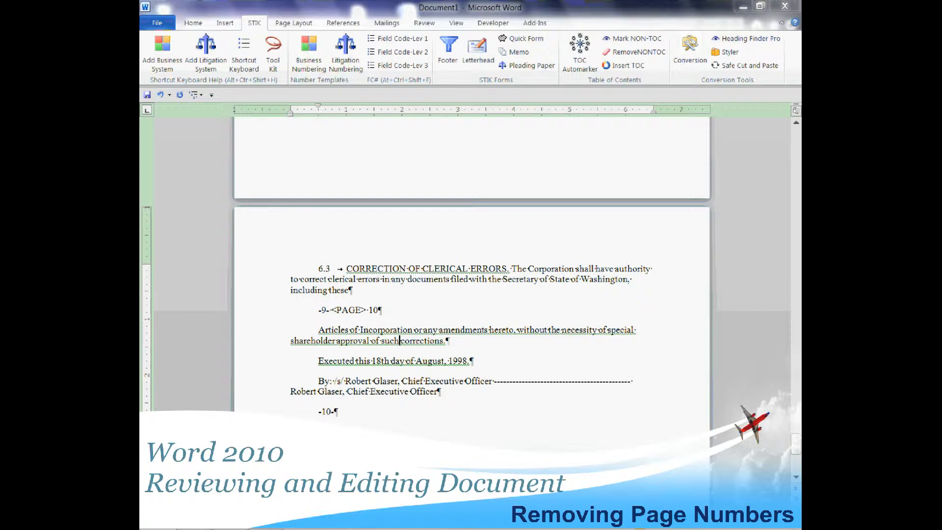
{"action": "key", "text": "Down"}
{"action": "key", "text": "shift+Home"}
{"action": "key", "text": "Delete"}
{"action": "key", "text": "Delete"}
{"action": "key", "text": "BackSpace"}
{"action": "key", "text": "BackSpace"}
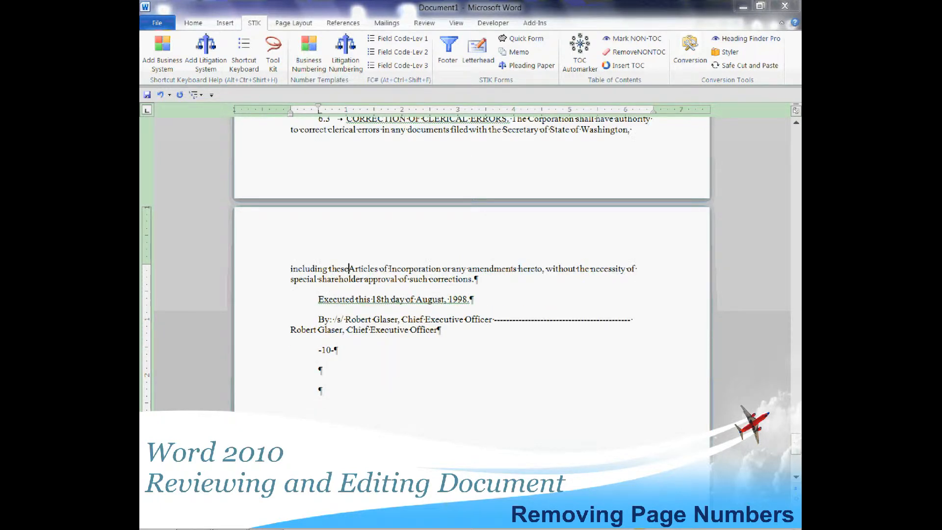
Apply the signature block style with a 2-inch left indent to the paragraphs from "Executed this 18th day" through the empty one below "-10-".
{"action": "key", "text": "Down"}
{"action": "key", "text": "Down"}
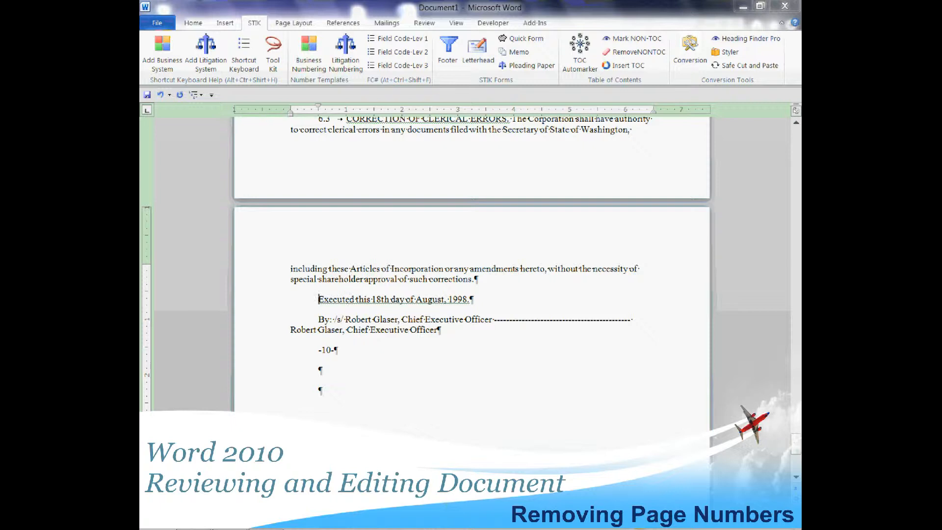
{"action": "key", "text": "shift+Down"}
{"action": "key", "text": "shift+Down"}
{"action": "key", "text": "shift+Down"}
{"action": "key", "text": "shift+Down"}
{"action": "key", "text": "shift+Down"}
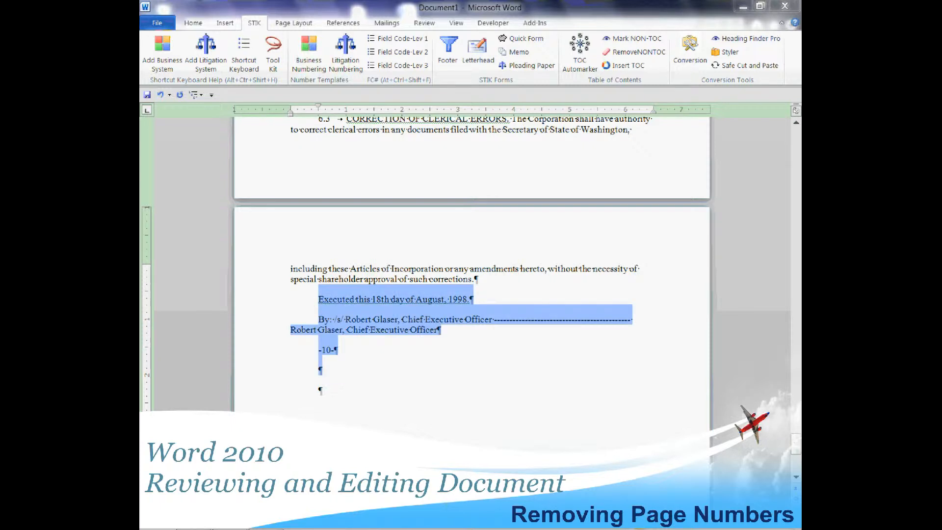
{"action": "key", "text": "alt+s"}
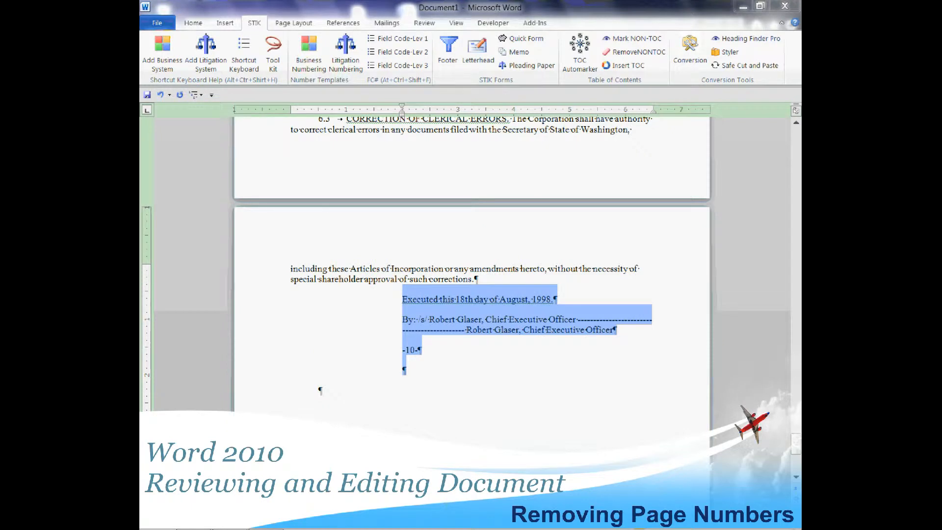
Insert a line break after the signer's name and comma in the "By:" signature line.
{"action": "key", "text": "Down"}
{"action": "key", "text": "Up"}
{"action": "key", "text": "Up"}
{"action": "key", "text": "Up"}
{"action": "key", "text": "Up"}
{"action": "key", "text": "Up"}
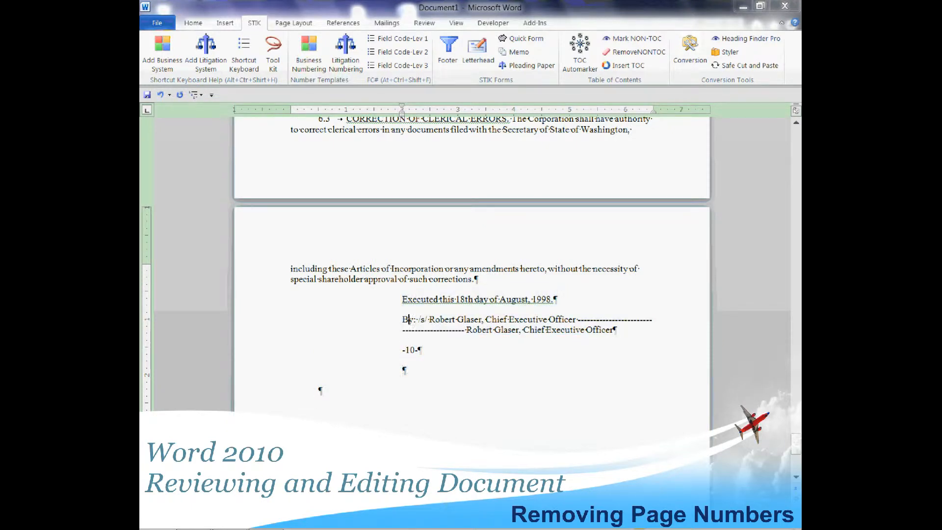
{"action": "key", "text": "ctrl+Right"}
{"action": "key", "text": "ctrl+Right"}
{"action": "key", "text": "ctrl+Down"}
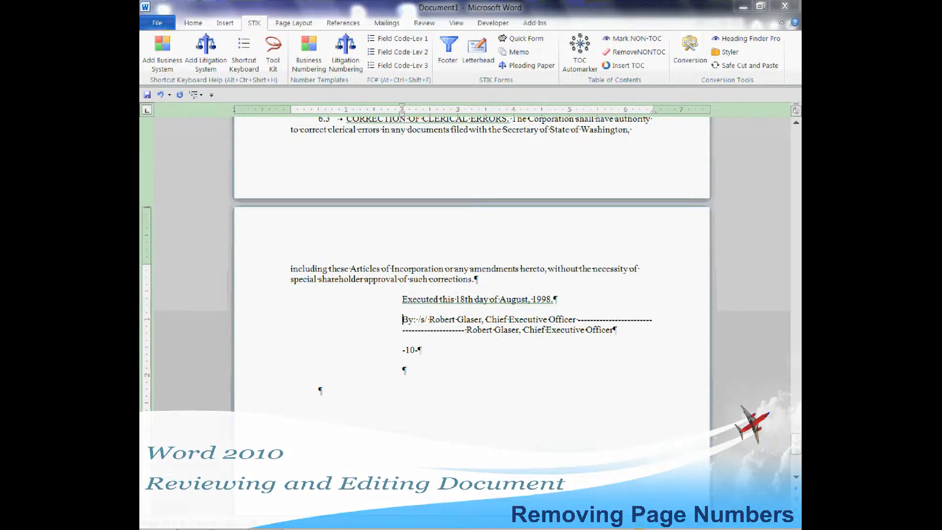
{"action": "key", "text": "ctrl+Right"}
{"action": "key", "text": "ctrl+Right"}
Put the dashed signature rule on its own line with line breaks before and after it.
{"action": "key", "text": "ctrl+Right"}
{"action": "key", "text": "ctrl+Right"}
{"action": "key", "text": "ctrl+Right"}
{"action": "key", "text": "ctrl+Right"}
{"action": "key", "text": "ctrl+Right"}
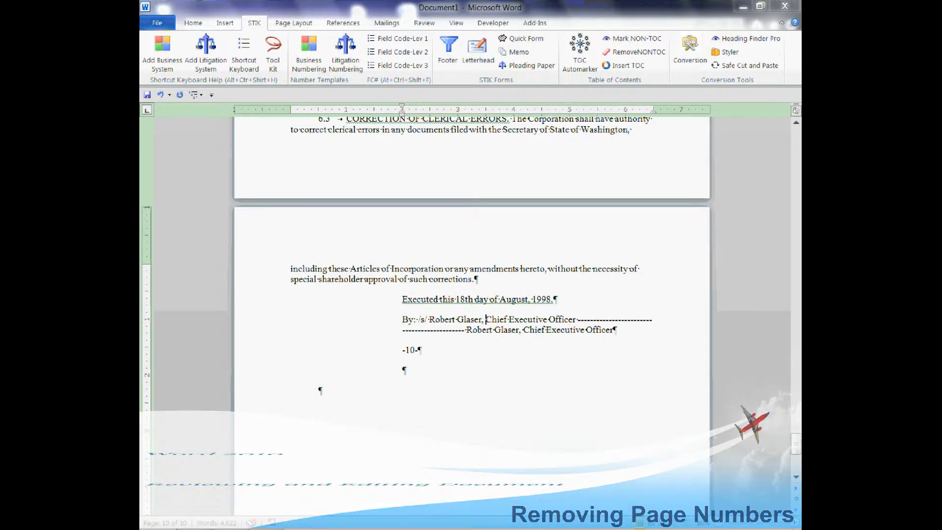
{"action": "key", "text": "shift+Return"}
{"action": "key", "text": "ctrl+Right"}
{"action": "key", "text": "ctrl+Right"}
{"action": "key", "text": "ctrl+Right"}
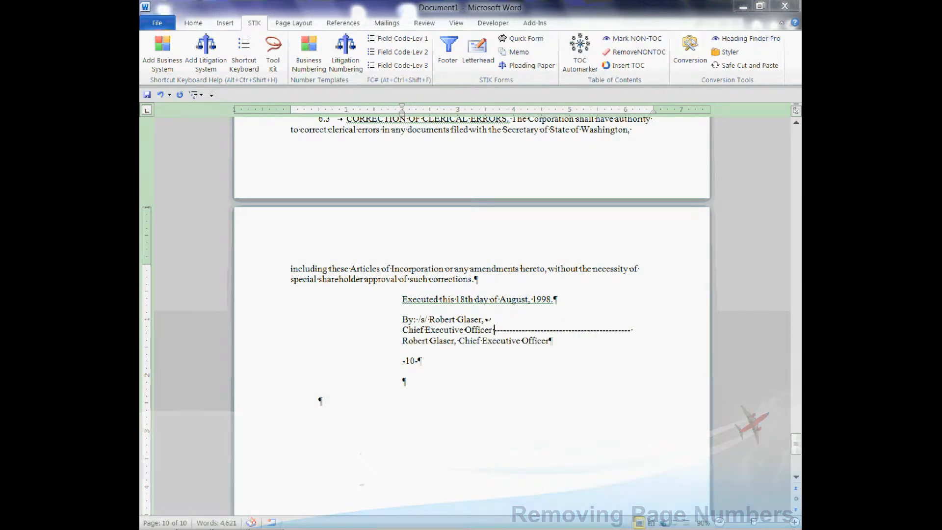
{"action": "key", "text": "shift+Return"}
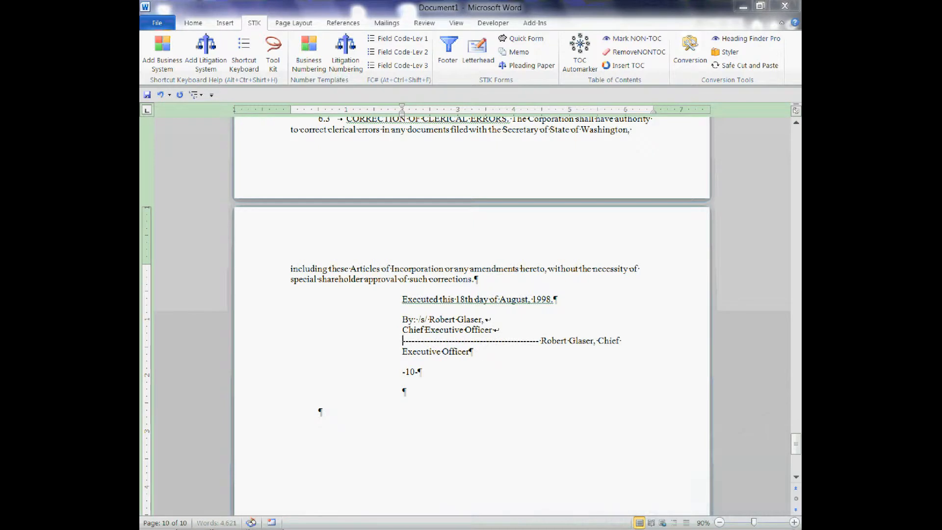
{"action": "key", "text": "ctrl+Right"}
{"action": "key", "text": "ctrl+Right"}
{"action": "key", "text": "ctrl+Left"}
{"action": "key", "text": "shift+Return"}
Delete the leftover "-10-" line and the indented empty paragraph below the signature block.
{"action": "key", "text": "Down"}
{"action": "key", "text": "shift+Down"}
{"action": "key", "text": "Delete"}
{"action": "key", "text": "Delete"}
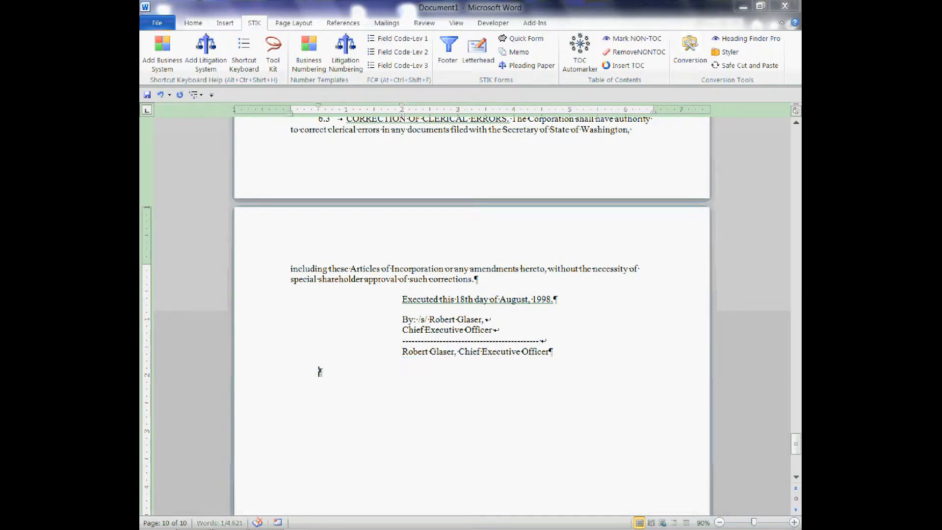
Add another empty paragraph at the document's end and reset both final empty paragraphs to Normal style.
{"action": "key", "text": "Return"}
{"action": "key", "text": "Up"}
{"action": "key", "text": "shift+Down"}
{"action": "key", "text": "shift+Down"}
{"action": "key", "text": "ctrl+shift+n"}
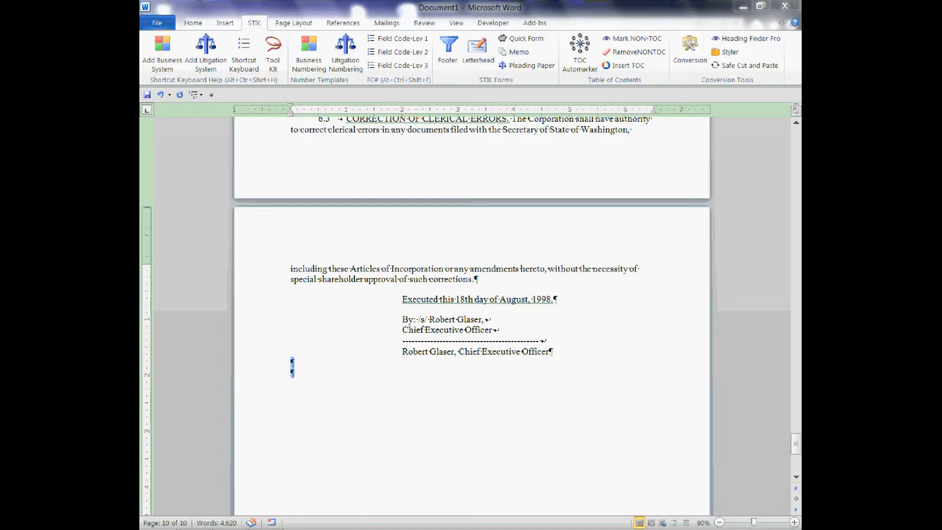
Run TOC Auto Marker from the document's beginning with Heading One's characters to search set to Mark Entire Heading.
{"action": "key", "text": "ctrl+Home"}
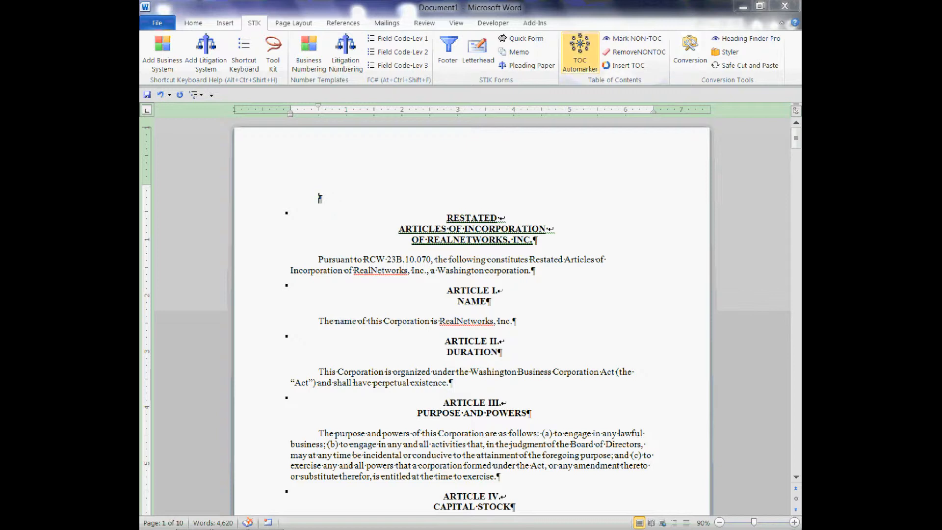
{"action": "left_click", "coordinate": [579, 52]}
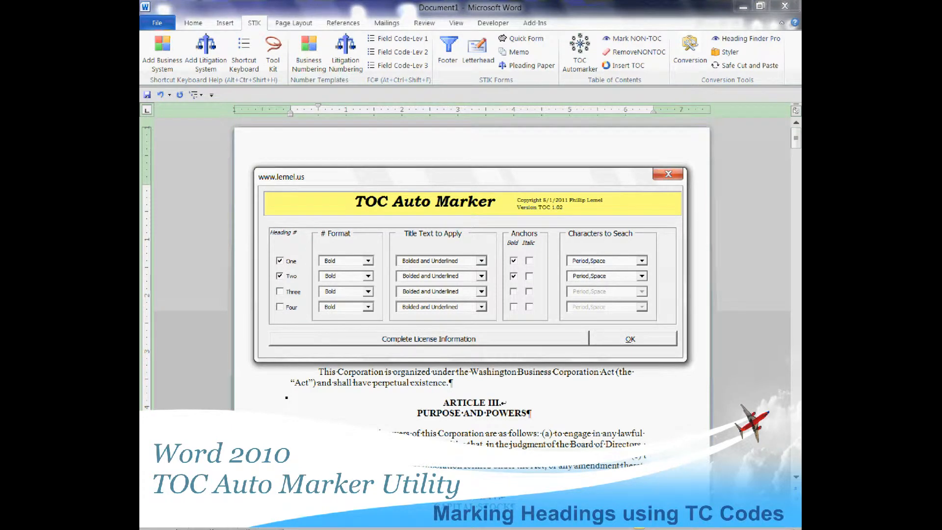
{"action": "left_click", "coordinate": [642, 261]}
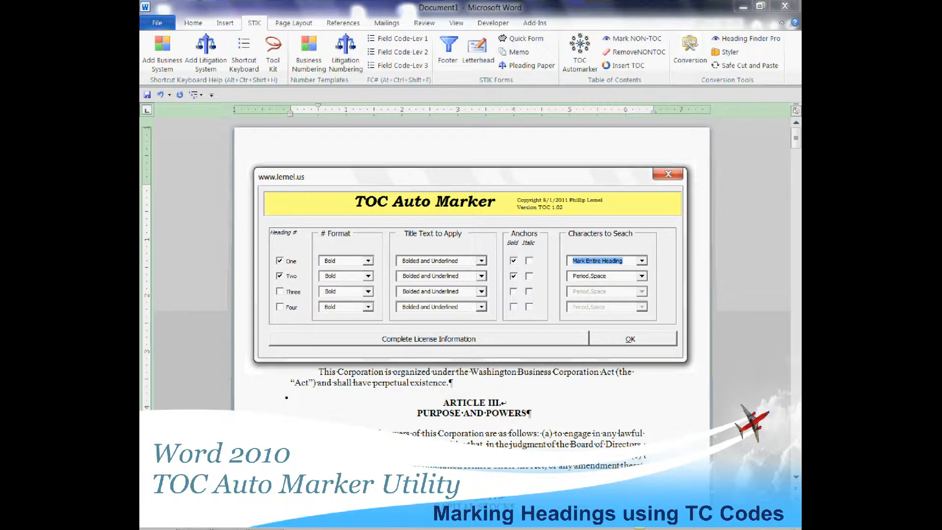
{"action": "key", "text": "Return"}
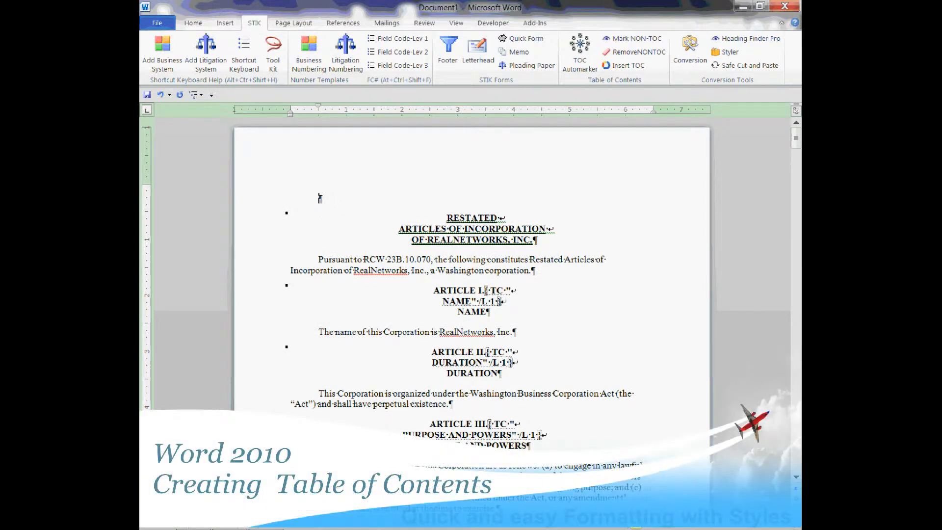
Insert a table of contents and toggle its TOC field code to show the entries.
{"action": "left_click", "coordinate": [624, 66]}
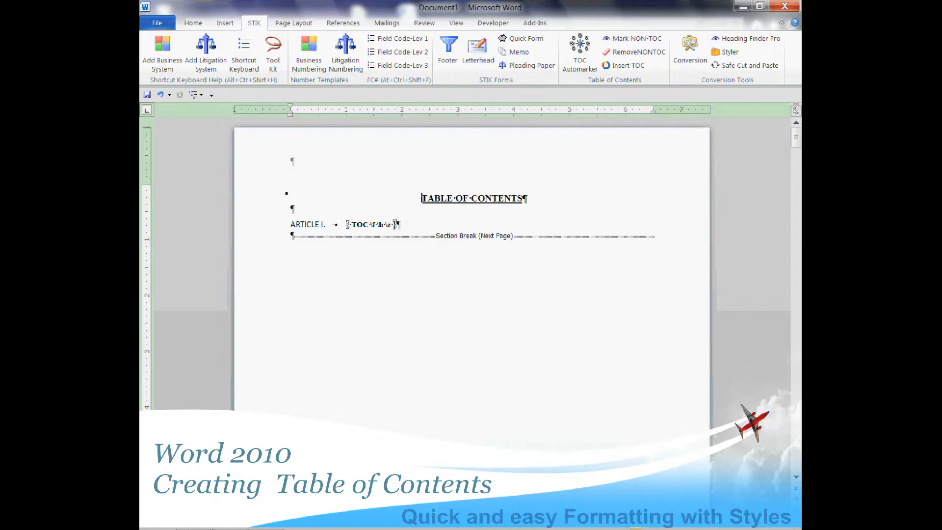
{"action": "left_click", "coordinate": [267, 225]}
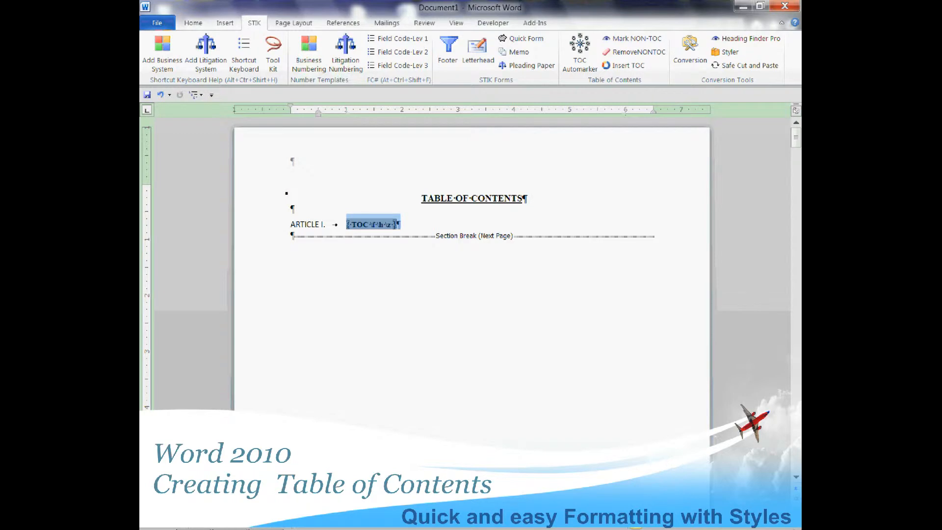
{"action": "right_click", "coordinate": [270, 223]}
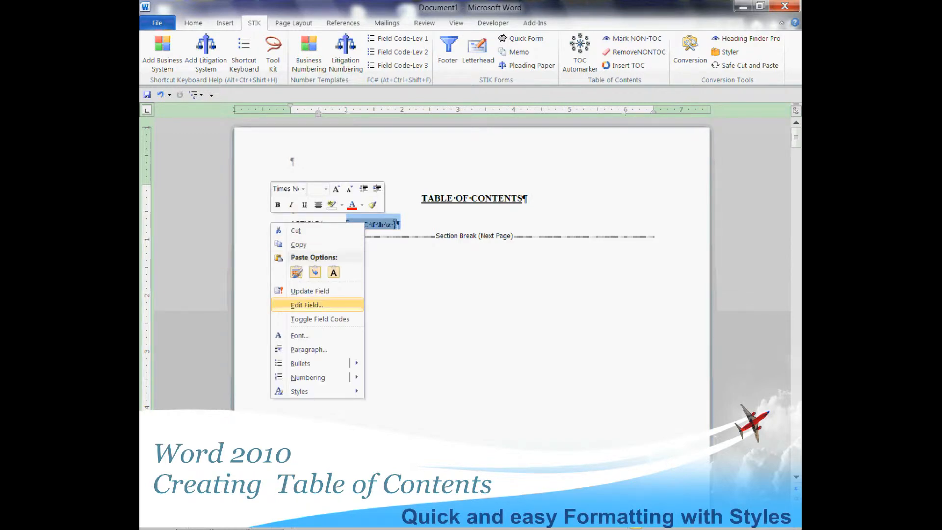
{"action": "left_click", "coordinate": [316, 318]}
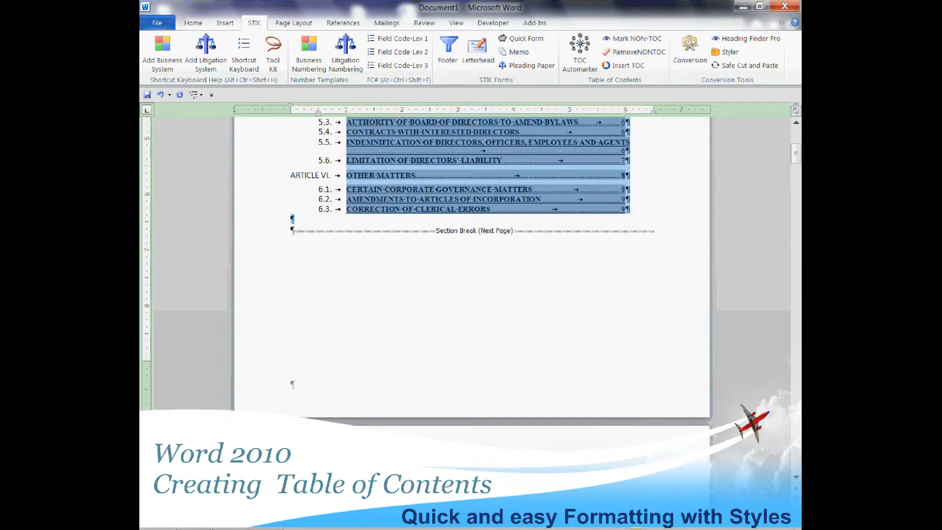
Remove the bold formatting from all the table of contents entries.
{"action": "scroll", "coordinate": [471, 245], "scroll_direction": "up", "scroll_amount": 5}
{"action": "scroll", "coordinate": [471, 265], "scroll_direction": "up", "scroll_amount": 4}
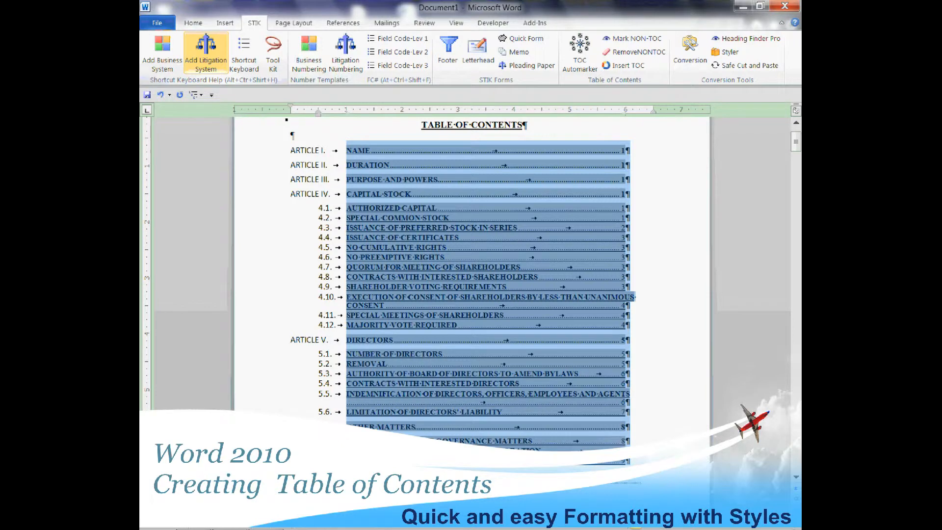
{"action": "left_click", "coordinate": [193, 22]}
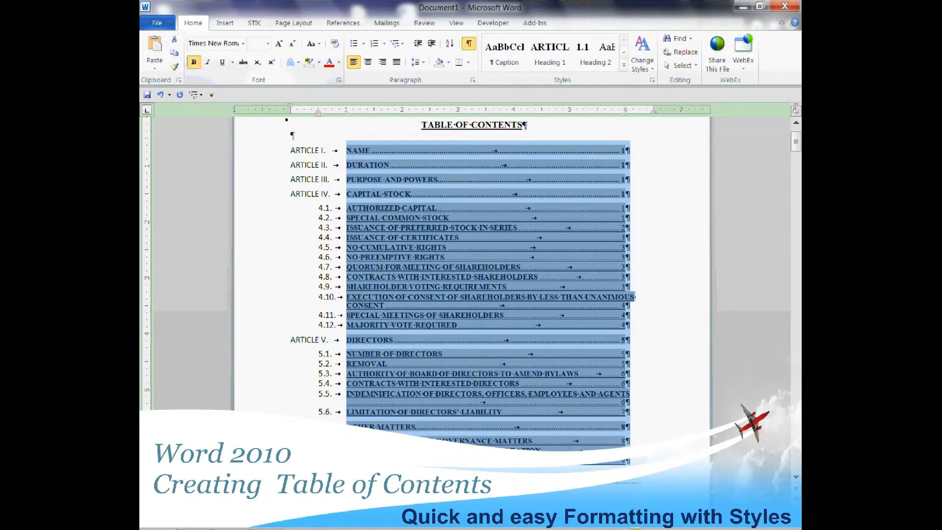
{"action": "left_click", "coordinate": [193, 63]}
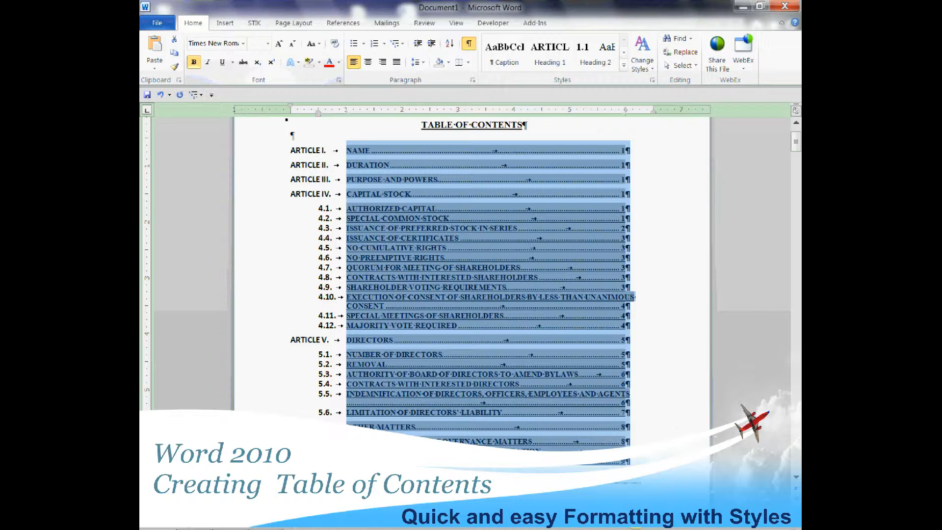
{"action": "key", "text": "ctrl+b"}
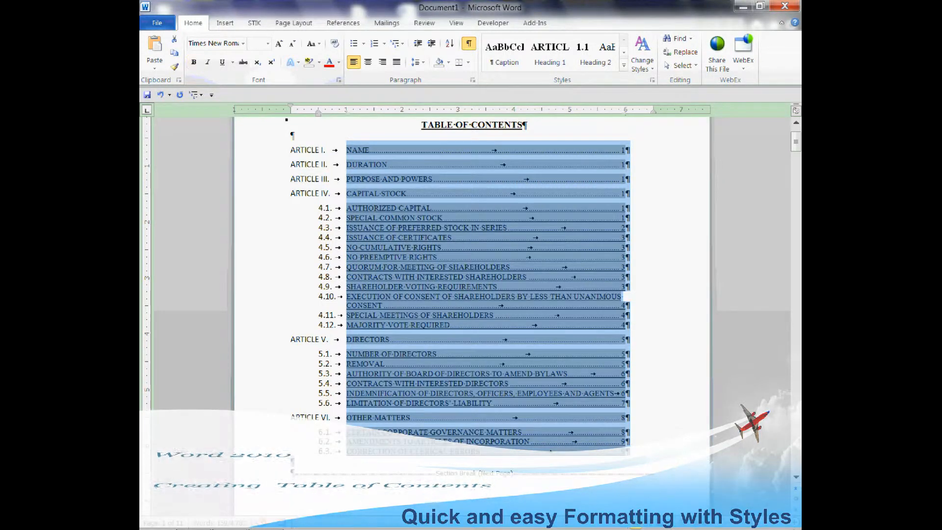
{"action": "left_click", "coordinate": [252, 168]}
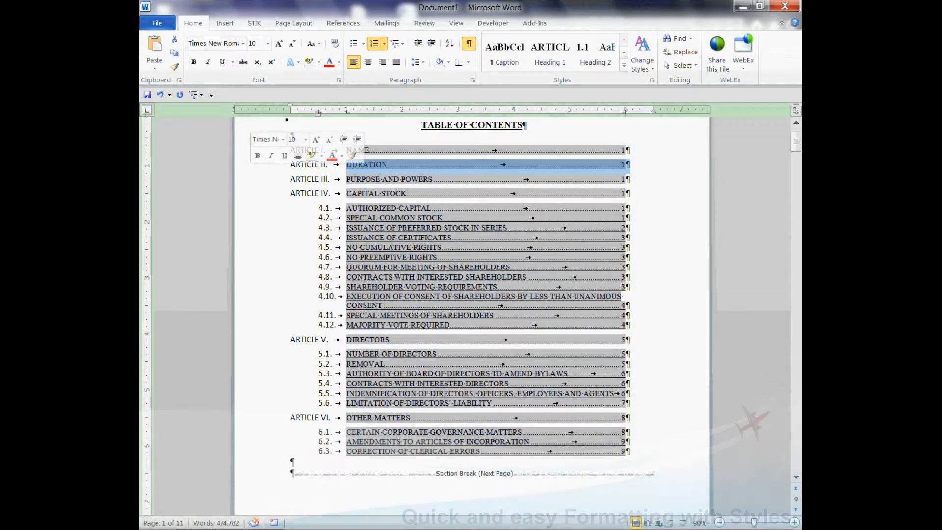
Hide the nonprinting text in the body so the headings display without their TC field codes.
{"action": "scroll", "coordinate": [250, 159], "scroll_direction": "down", "scroll_amount": 10}
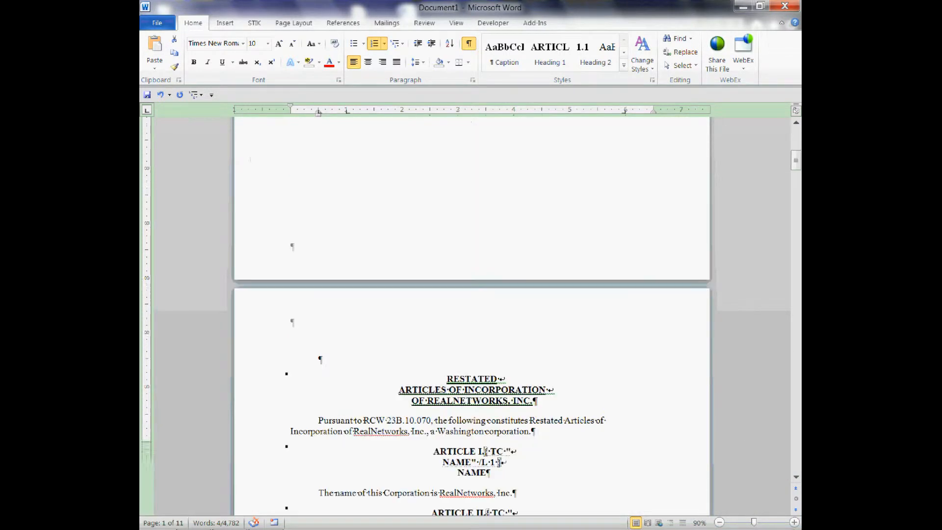
{"action": "key", "text": "Page_Down"}
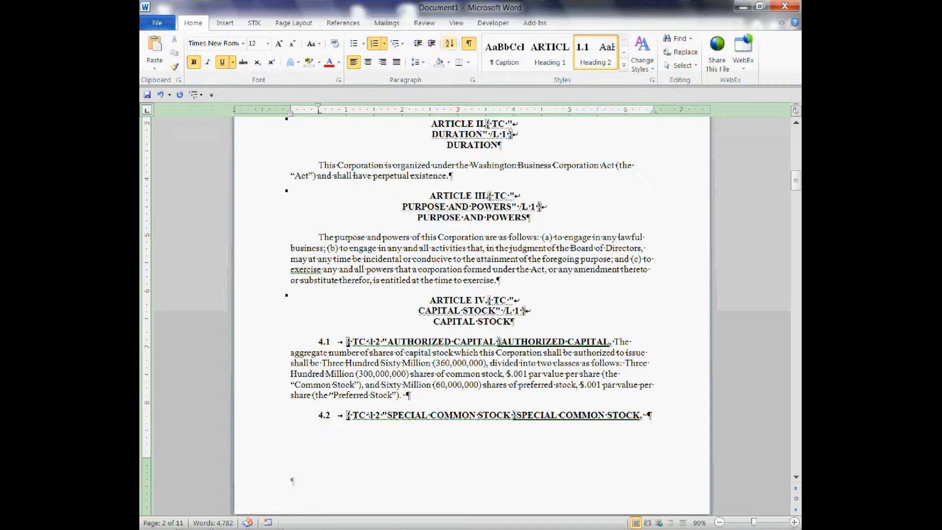
{"action": "key", "text": "ctrl+shift+8"}
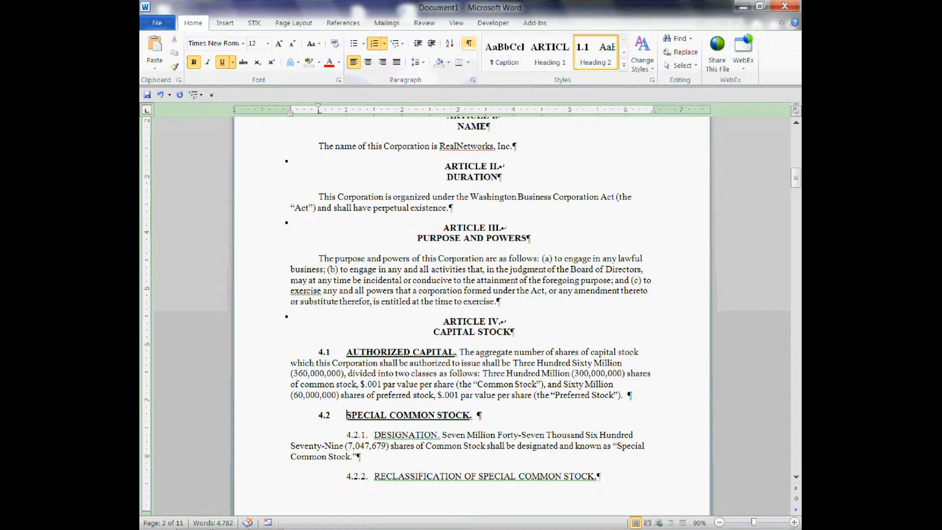
Check which style is applied to paragraph (a) under section 4.2.2 using Apply Styles.
{"action": "key", "text": "ctrl+Down"}
{"action": "key", "text": "ctrl+Down"}
{"action": "key", "text": "ctrl+Down"}
{"action": "key", "text": "ctrl+Down"}
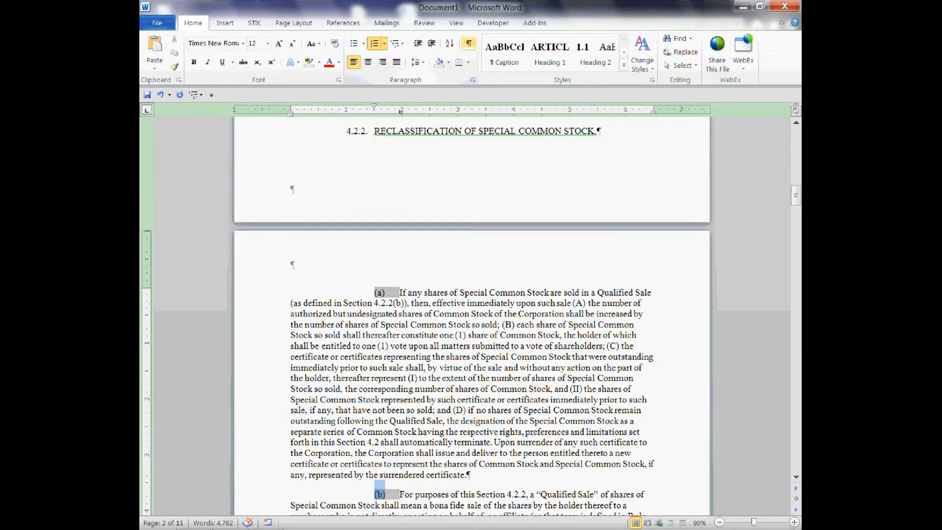
{"action": "key", "text": "ctrl+Up"}
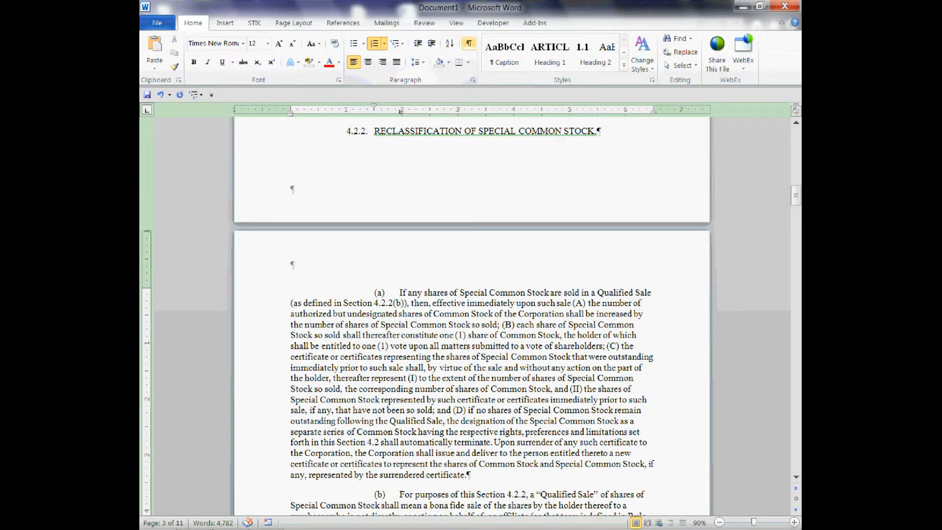
{"action": "key", "text": "shift+F10"}
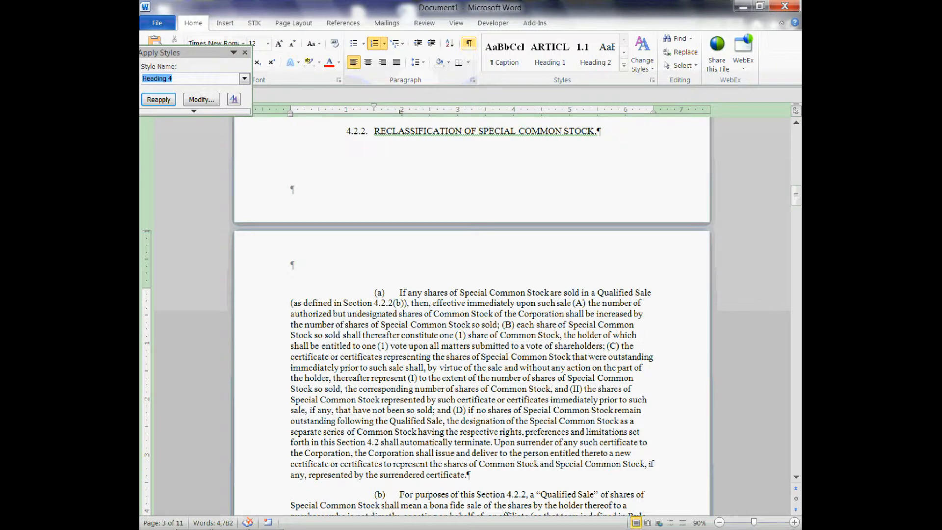
{"action": "key", "text": "alt+Down"}
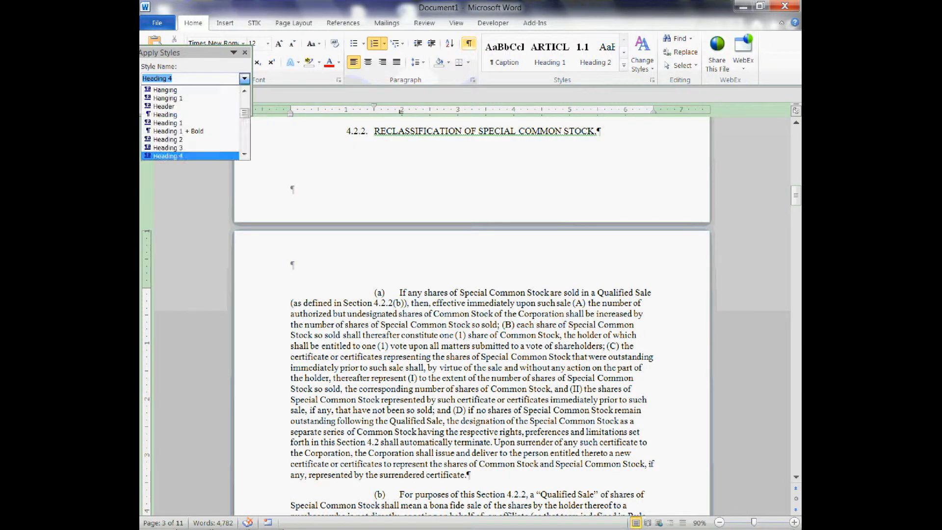
{"action": "key", "text": "Return"}
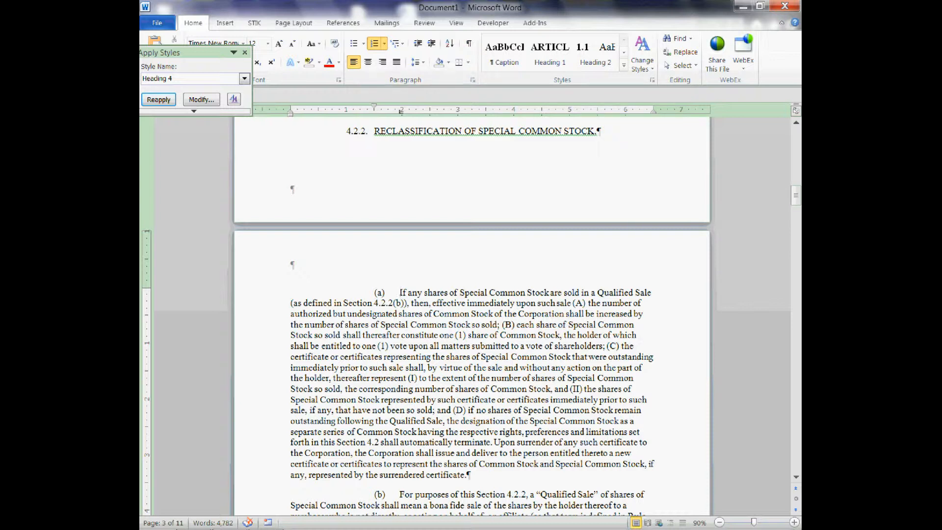
Mark paragraphs (a) and (b) under section 4.2.2 as NON-TOC.
{"action": "key", "text": "ctrl+shift+Down"}
{"action": "key", "text": "ctrl+shift+Down"}
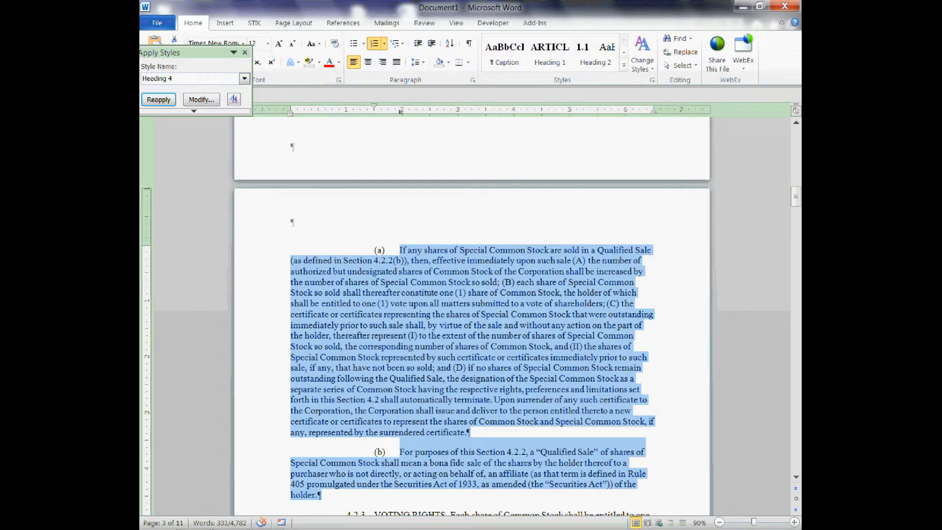
{"action": "left_click", "coordinate": [254, 23]}
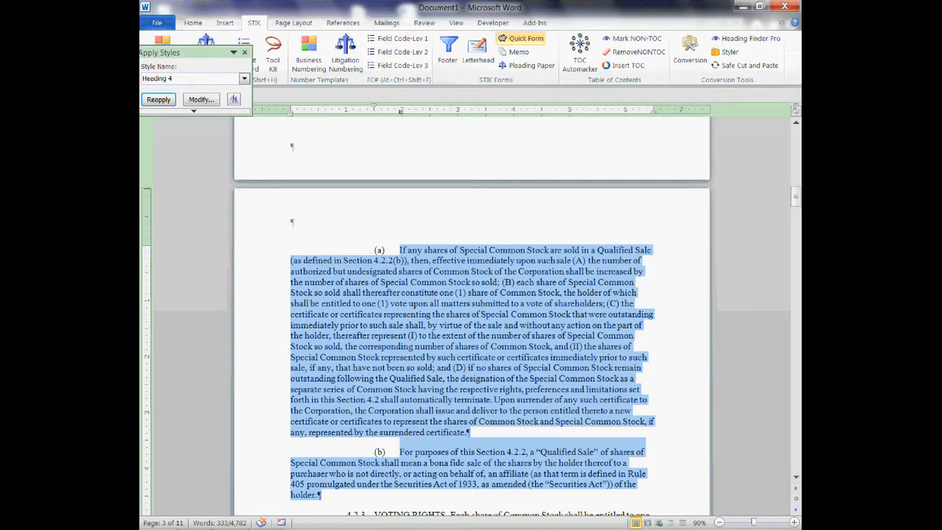
{"action": "left_click", "coordinate": [632, 38]}
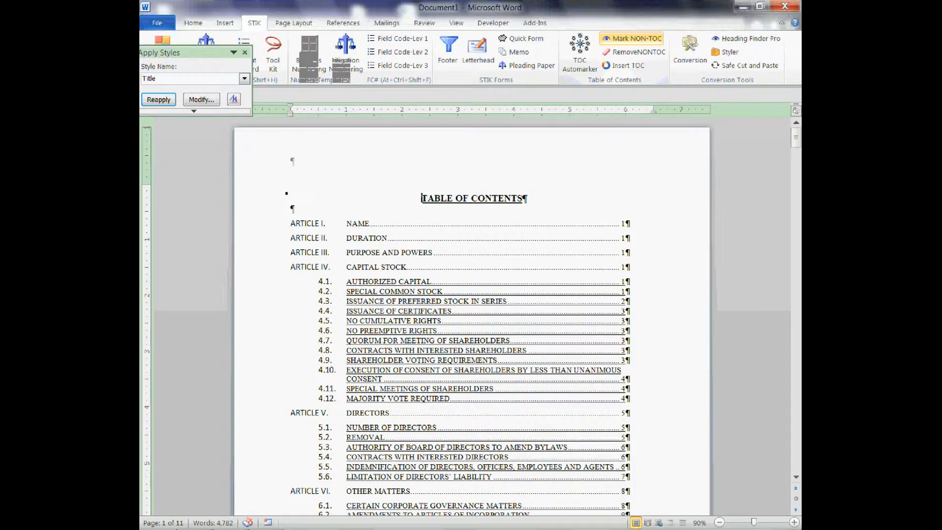
In TOC Auto Marker, include Headings Three and Four and set both number formats to Regular Text.
{"action": "left_click", "coordinate": [580, 52]}
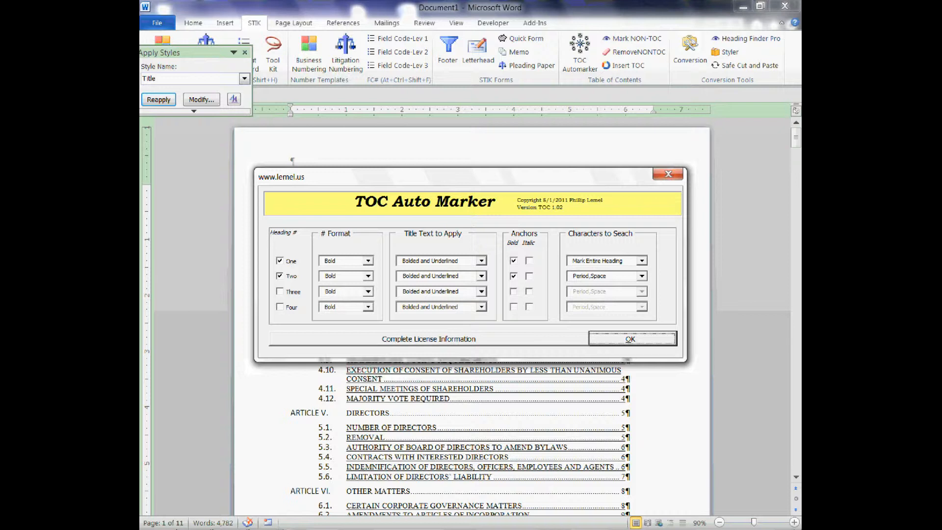
{"action": "left_click", "coordinate": [280, 292]}
{"action": "left_click", "coordinate": [280, 307]}
{"action": "left_click", "coordinate": [368, 292]}
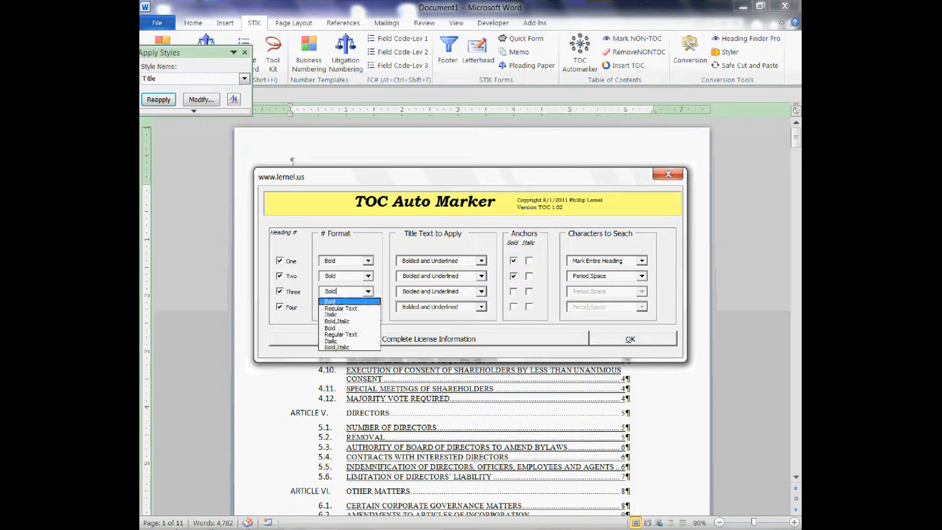
{"action": "left_click", "coordinate": [348, 308]}
{"action": "left_click", "coordinate": [368, 307]}
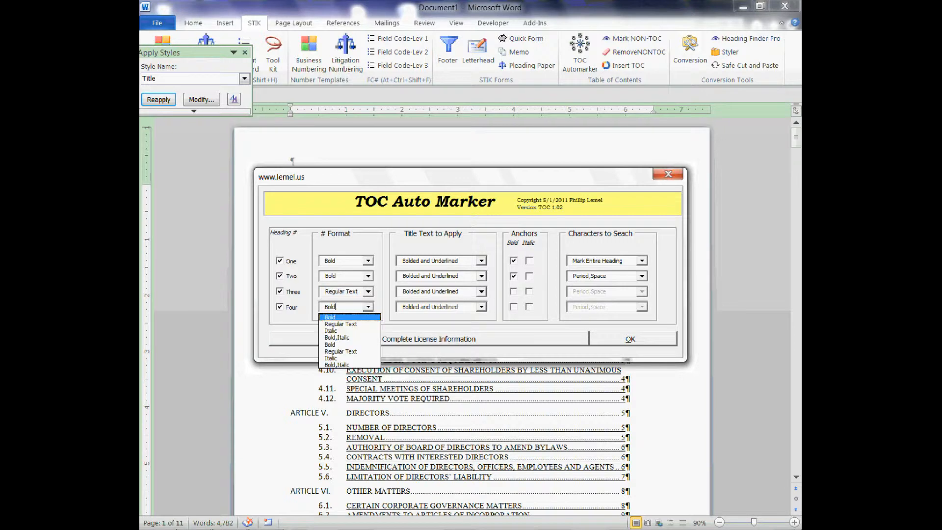
{"action": "left_click", "coordinate": [341, 324]}
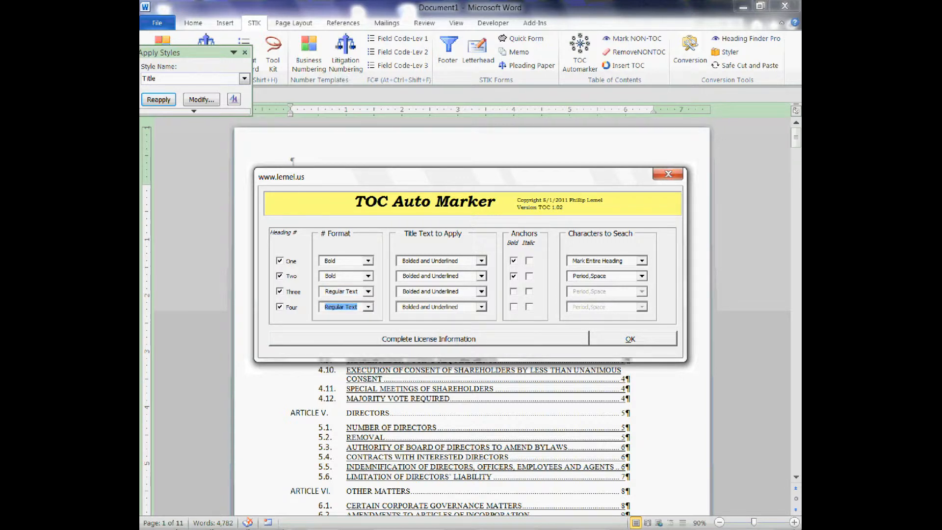
Set the title text for Headings Three and Four to Underlined Text and run the TOC Auto Marker.
{"action": "left_click", "coordinate": [482, 292]}
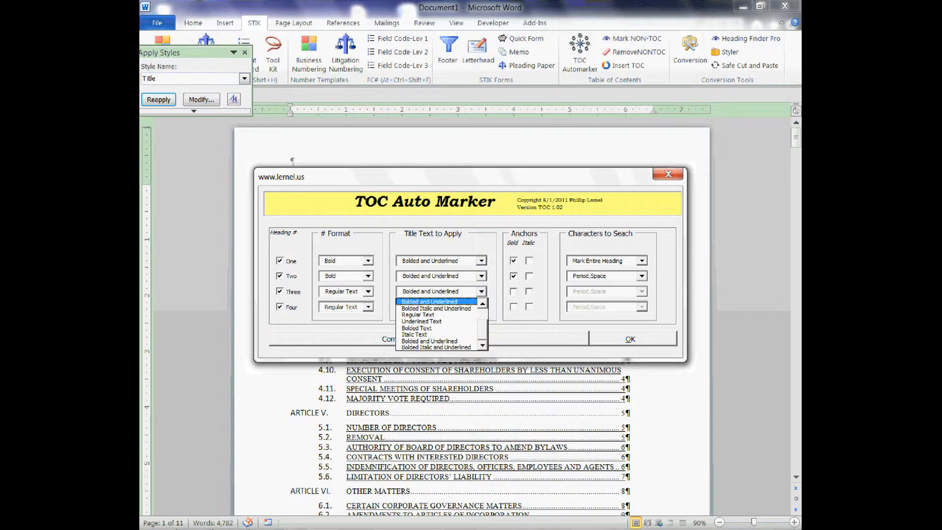
{"action": "left_click", "coordinate": [422, 322]}
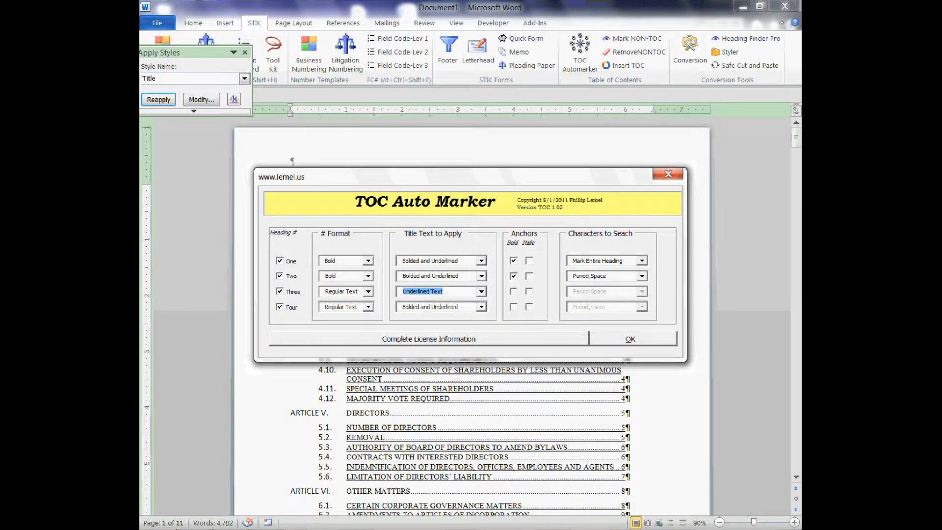
{"action": "left_click", "coordinate": [481, 307]}
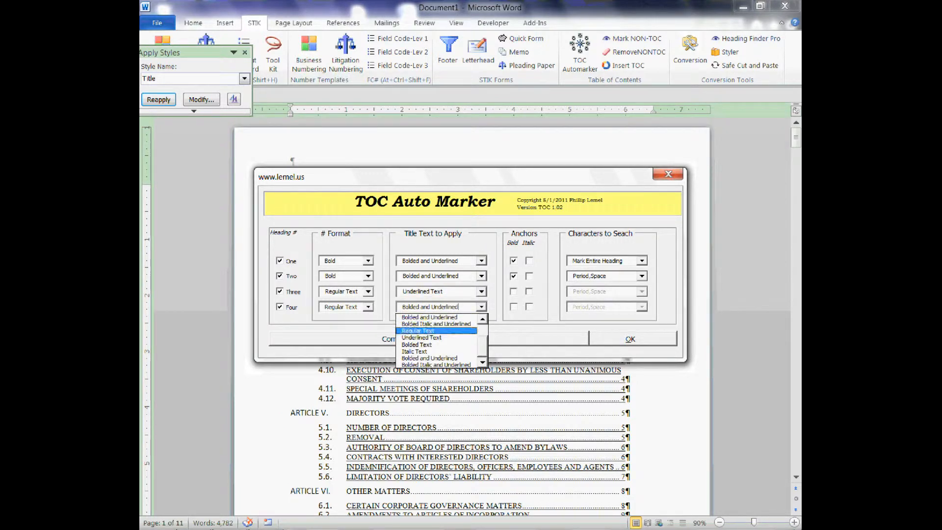
{"action": "left_click", "coordinate": [422, 337]}
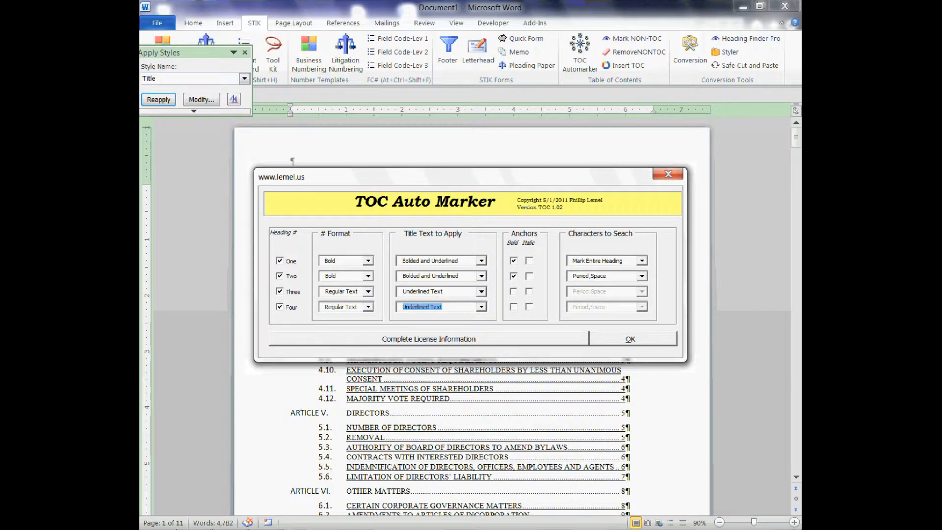
{"action": "left_click", "coordinate": [631, 339]}
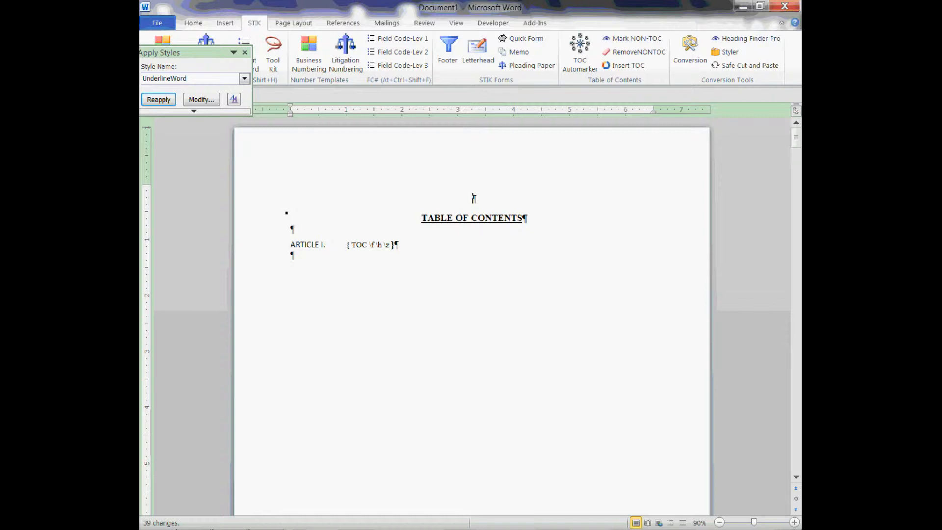
Update the table of contents field with the Update entire table option.
{"action": "right_click", "coordinate": [368, 245]}
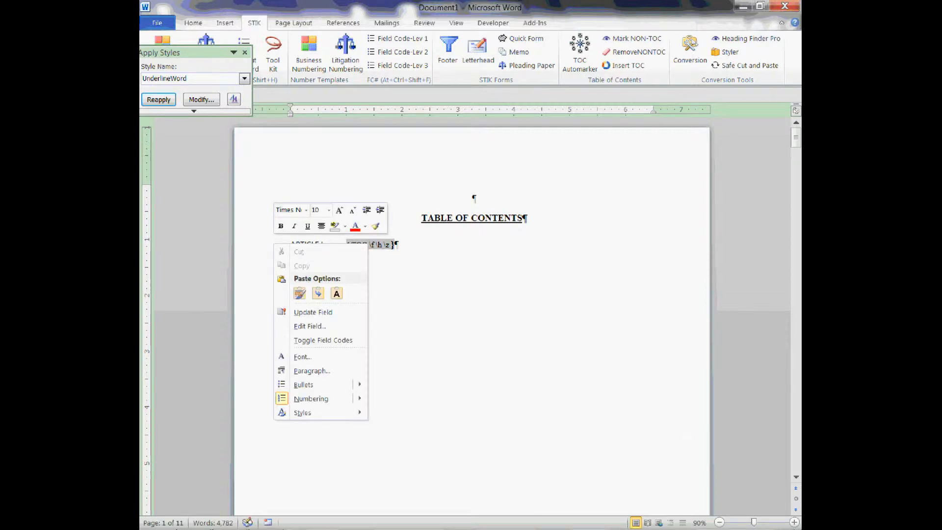
{"action": "left_click", "coordinate": [313, 312]}
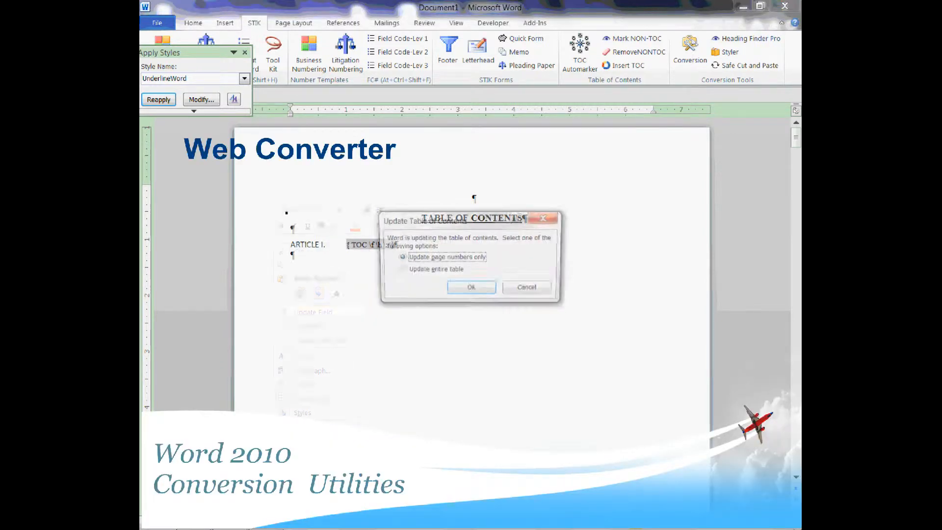
{"action": "key", "text": "alt+e"}
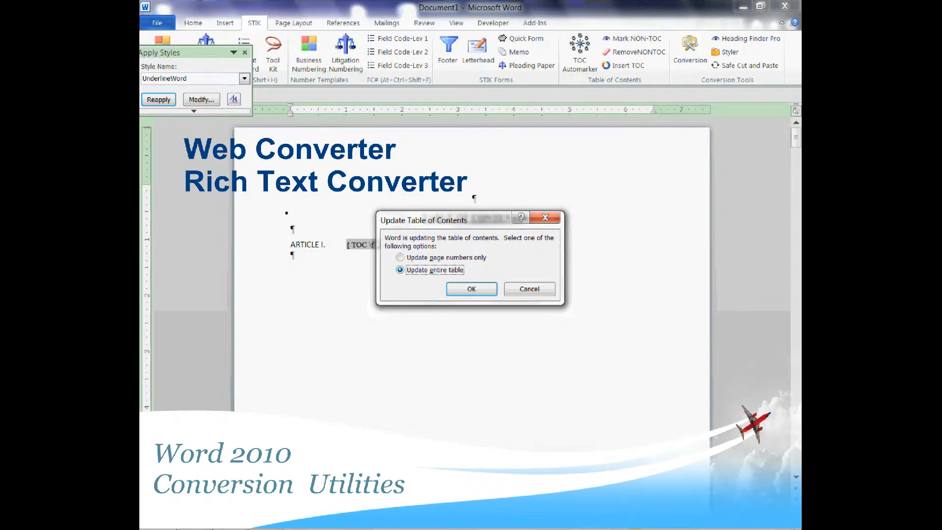
{"action": "key", "text": "Return"}
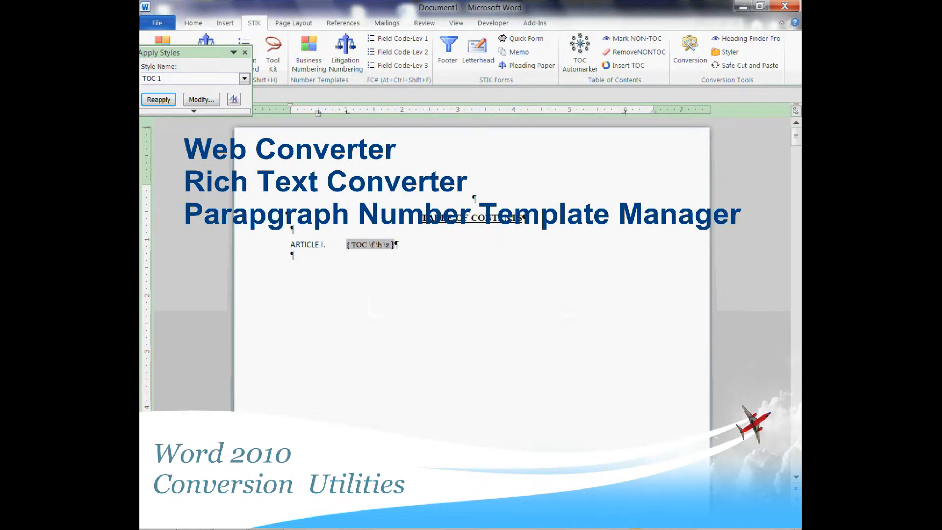
Toggle the TOC field code to show the entries and review the updated table back to its beginning.
{"action": "right_click", "coordinate": [265, 244]}
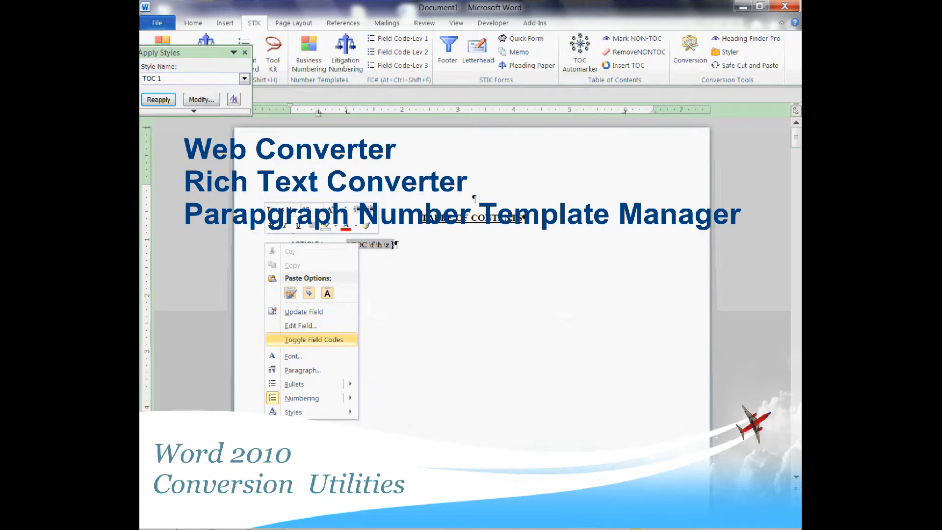
{"action": "left_click", "coordinate": [314, 340]}
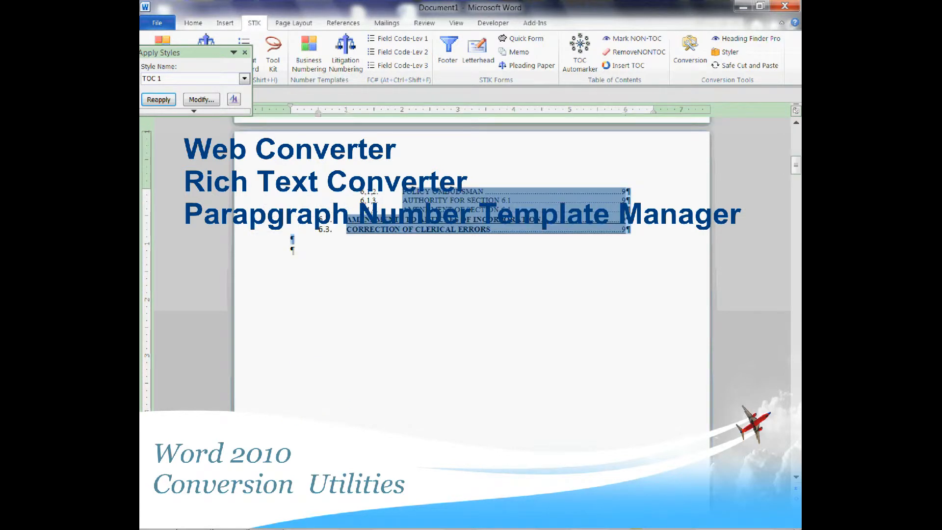
{"action": "left_click", "coordinate": [291, 245]}
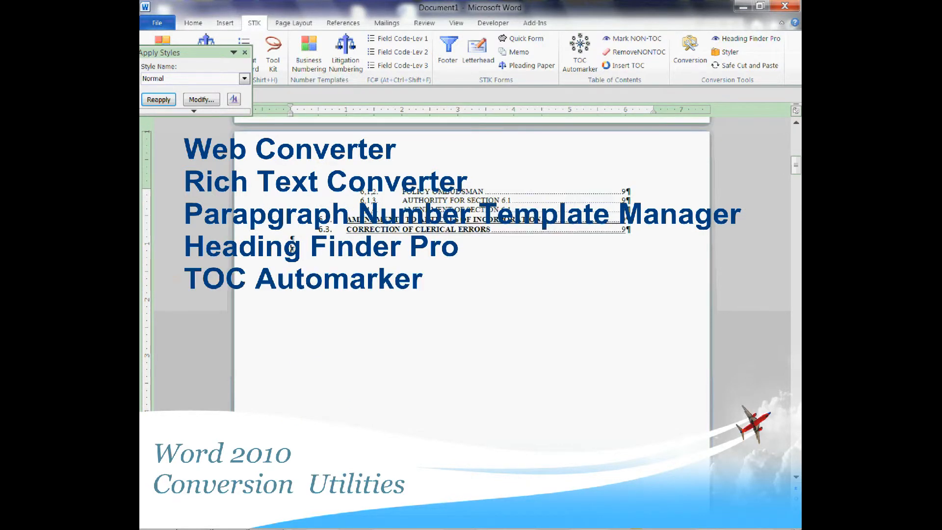
{"action": "scroll", "coordinate": [292, 245], "scroll_direction": "up", "scroll_amount": 10}
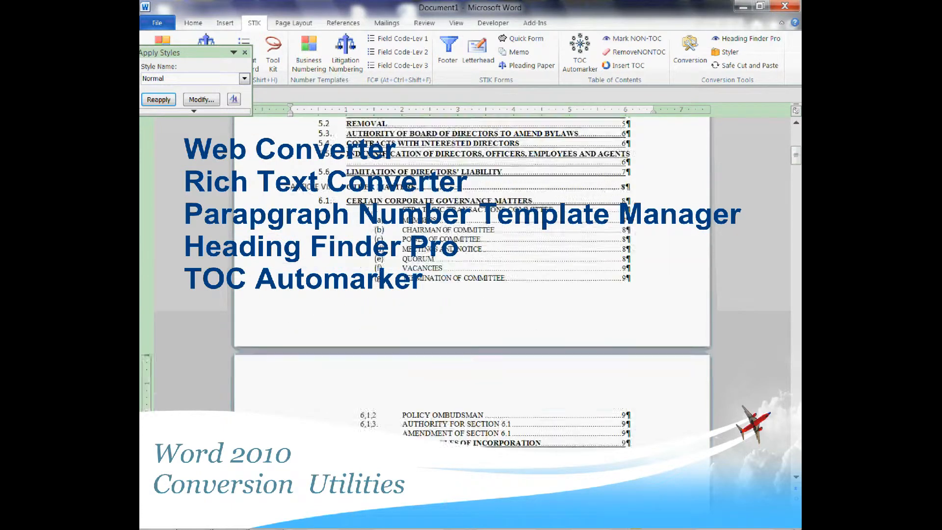
{"action": "scroll", "coordinate": [471, 314], "scroll_direction": "up", "scroll_amount": 5}
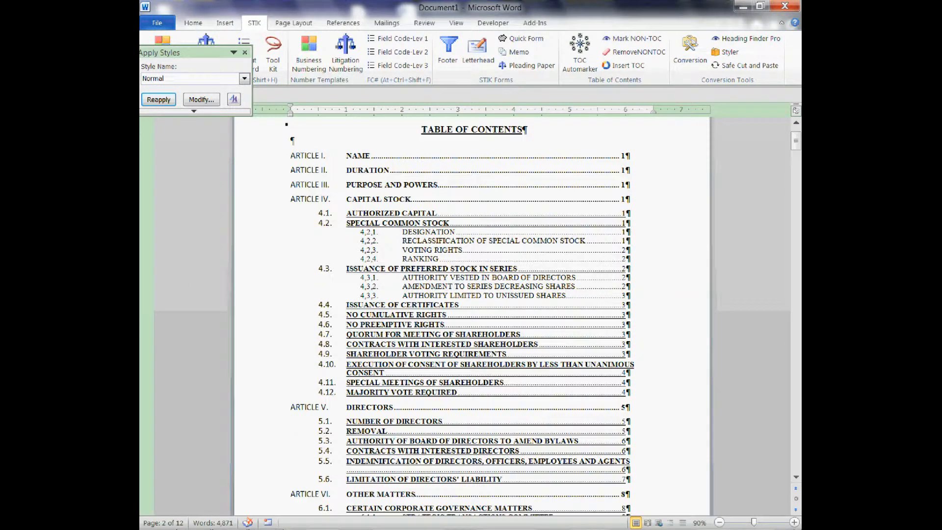